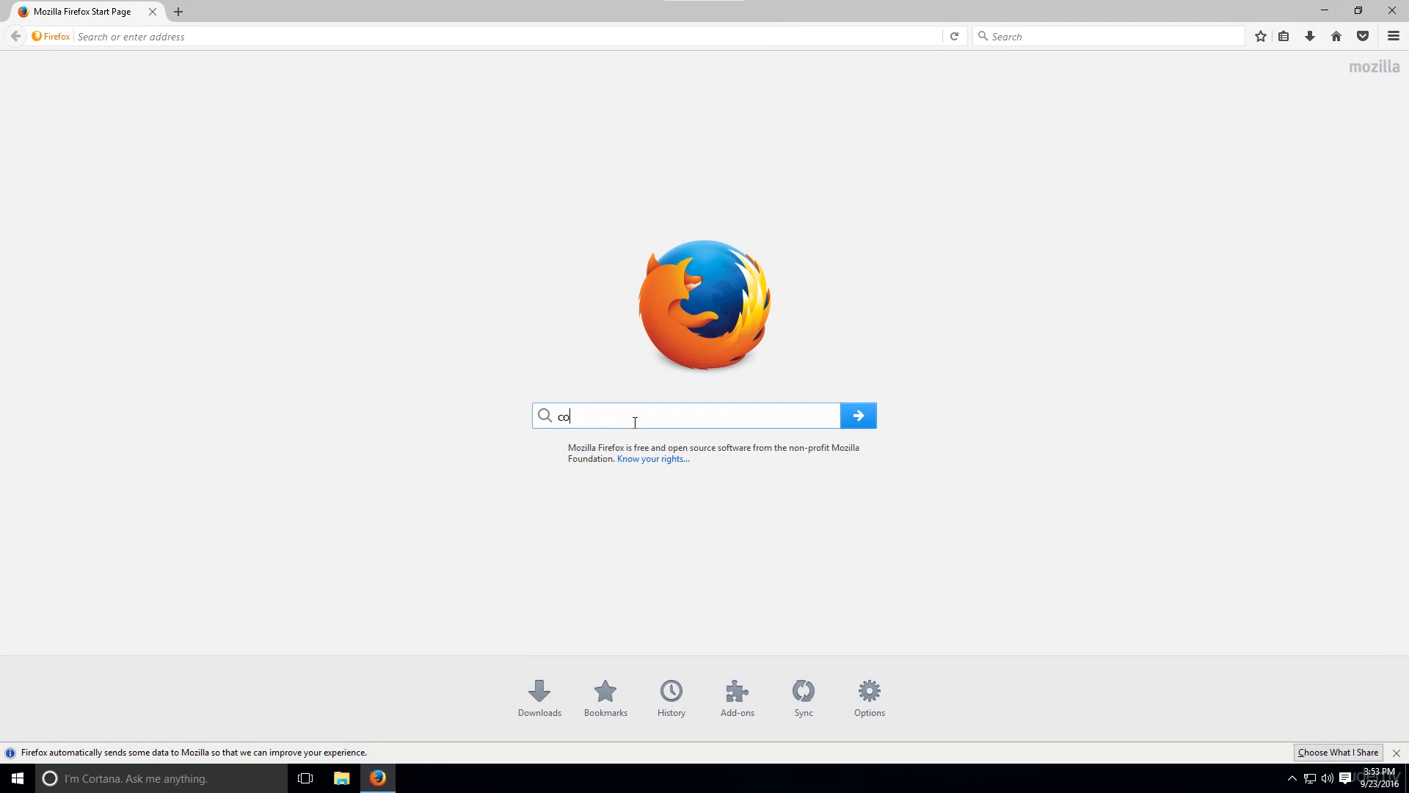
Search the web for codeblocks and open the official codeblocks.org site from the English results
key("Return")
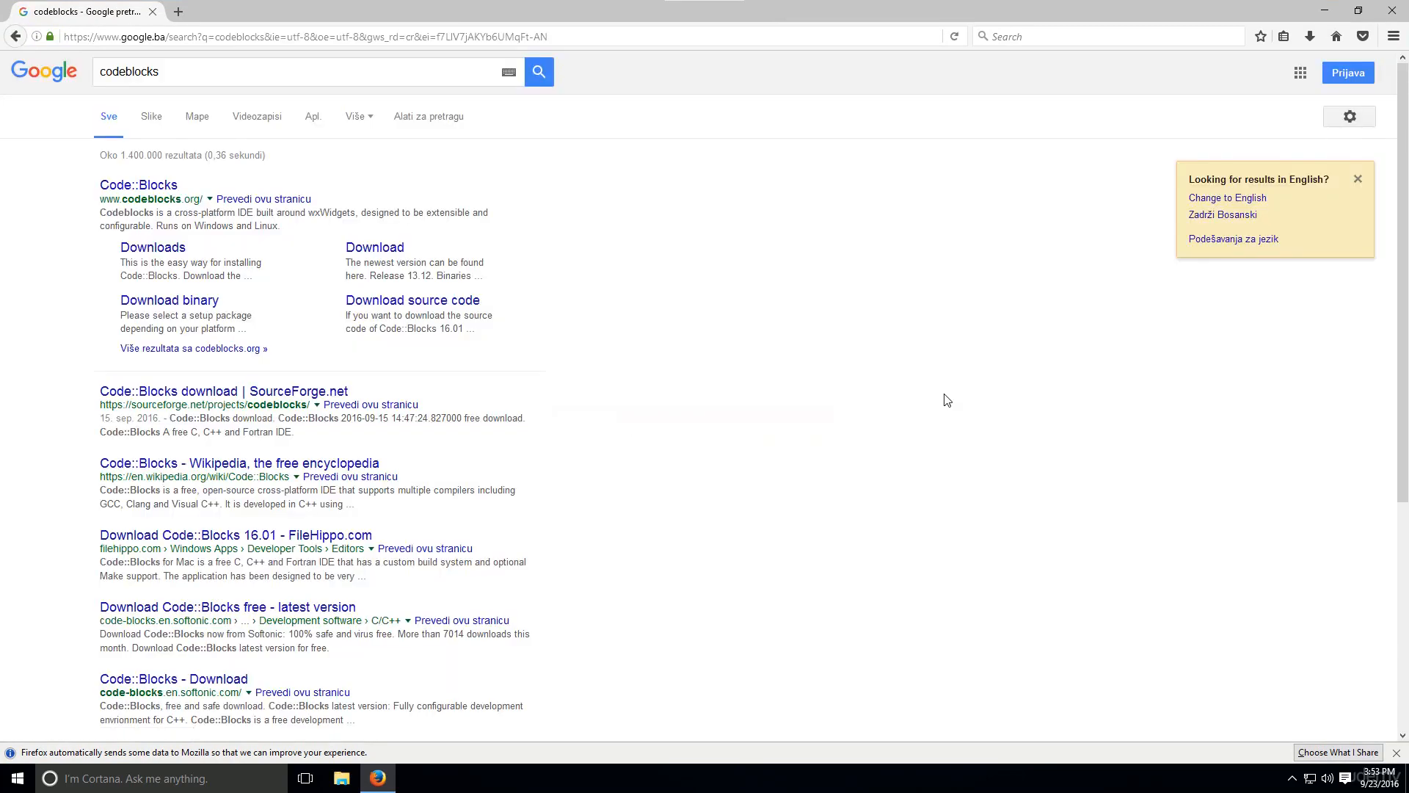
left_click(1238, 198)
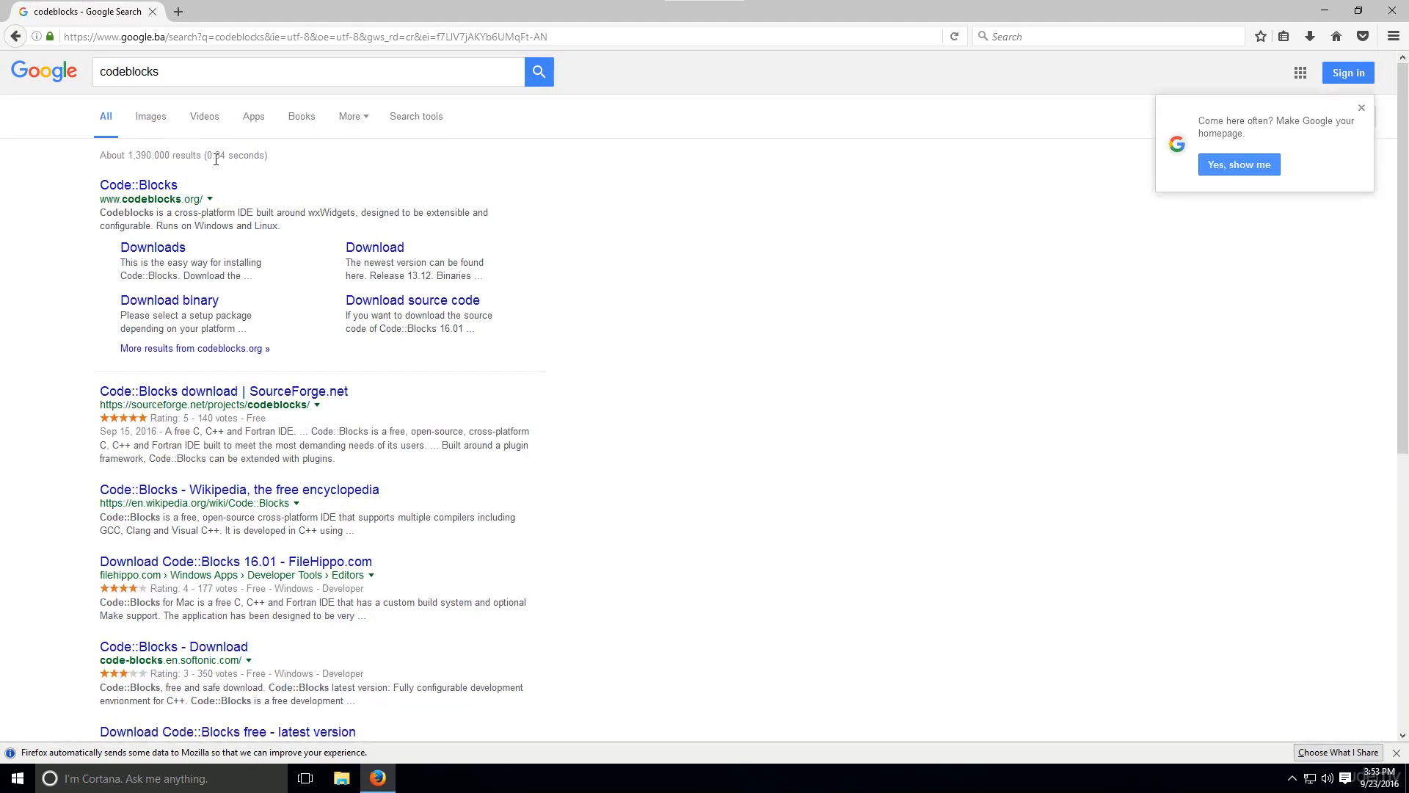
left_click(154, 186)
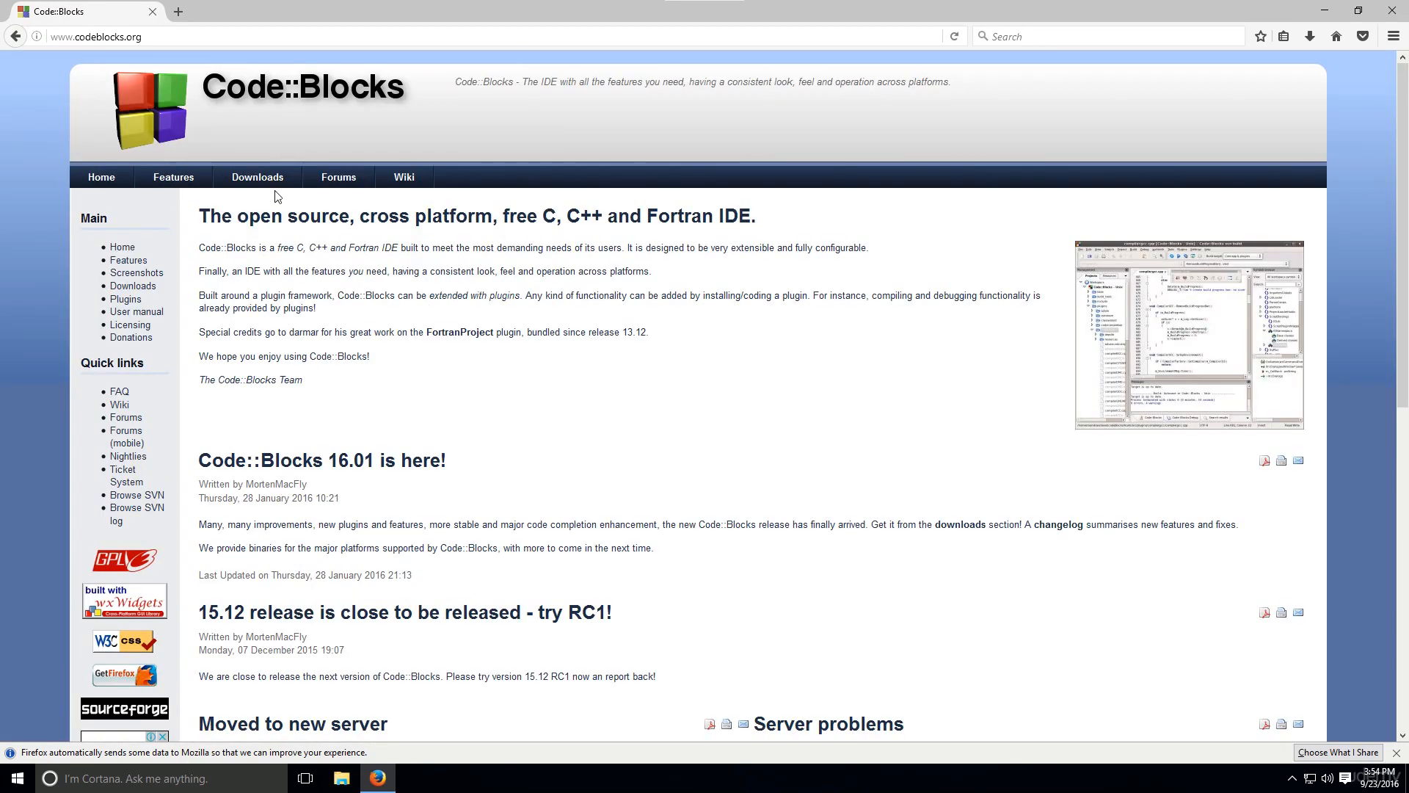
Download the Windows binary release codeblocks-16.01mingw-setup.exe from Sourceforge.net and save the file
left_click(253, 176)
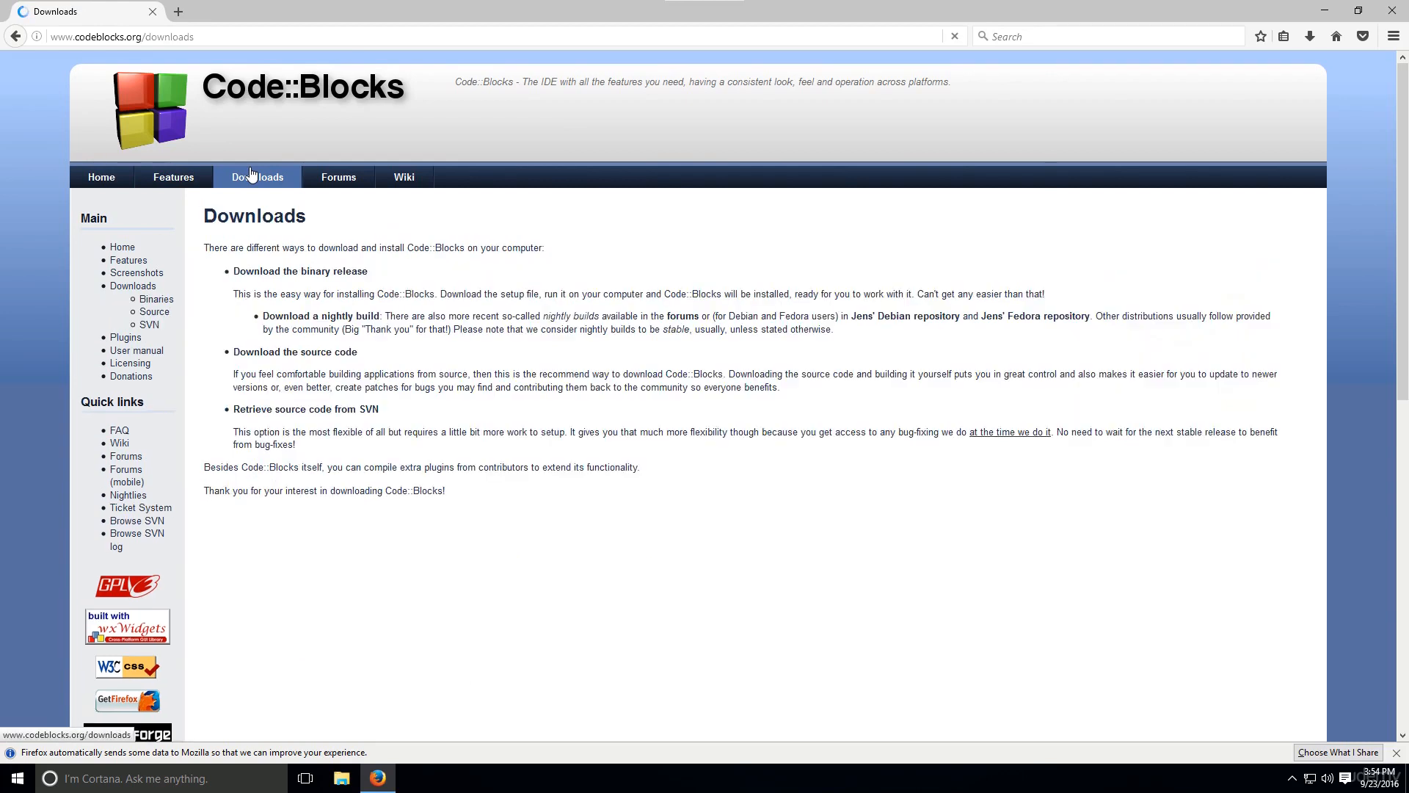
left_click(304, 273)
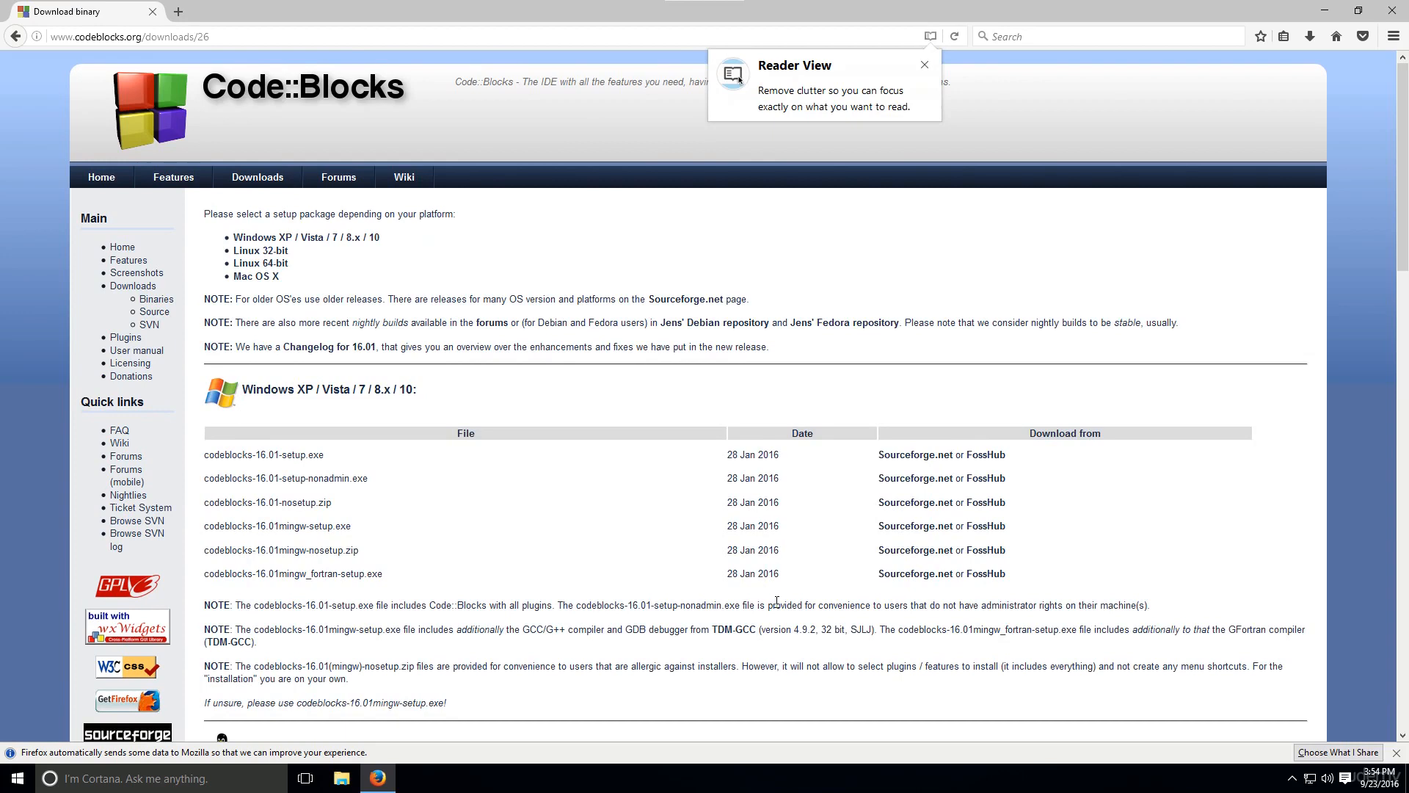
scroll(828, 631, "up", 3, "ctrl")
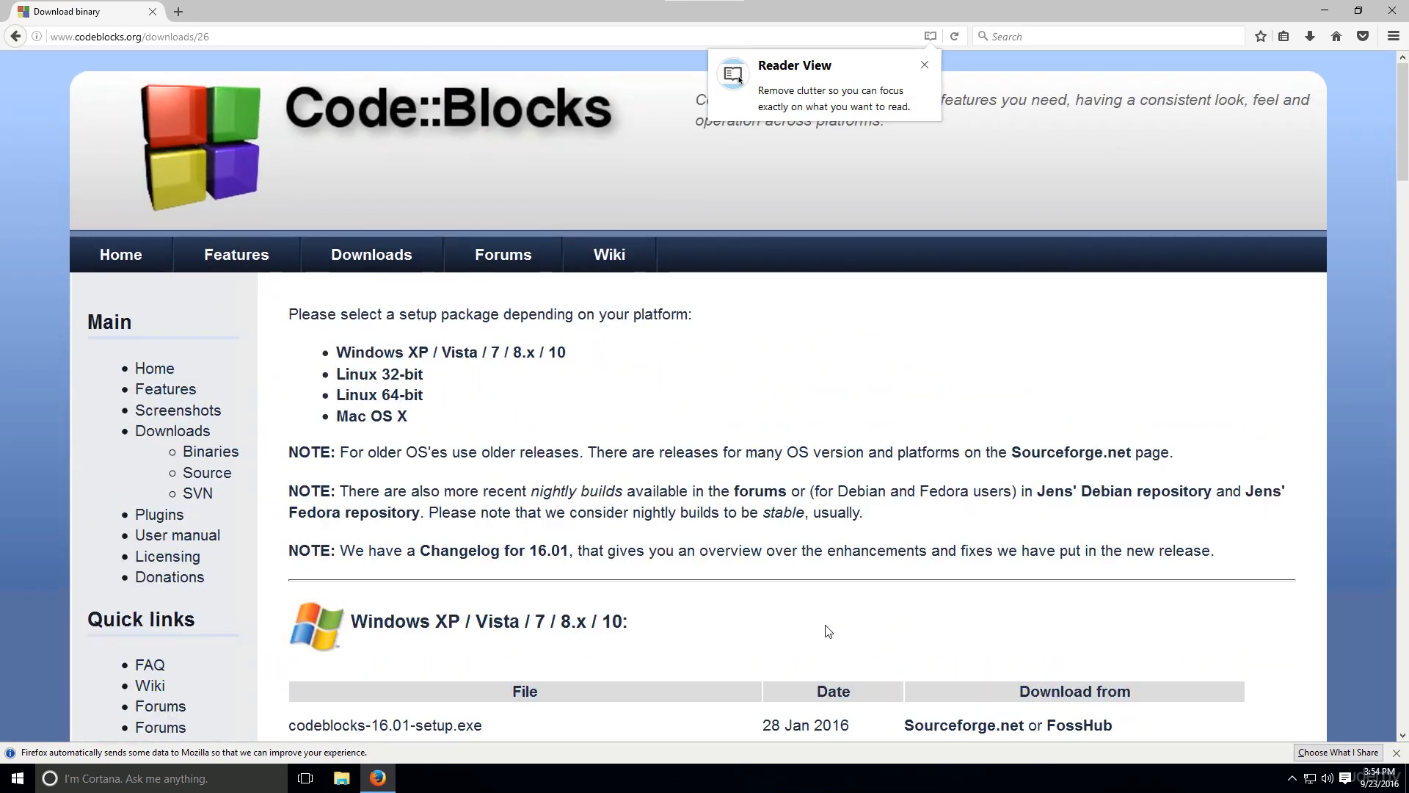
scroll(828, 631, "down", 5)
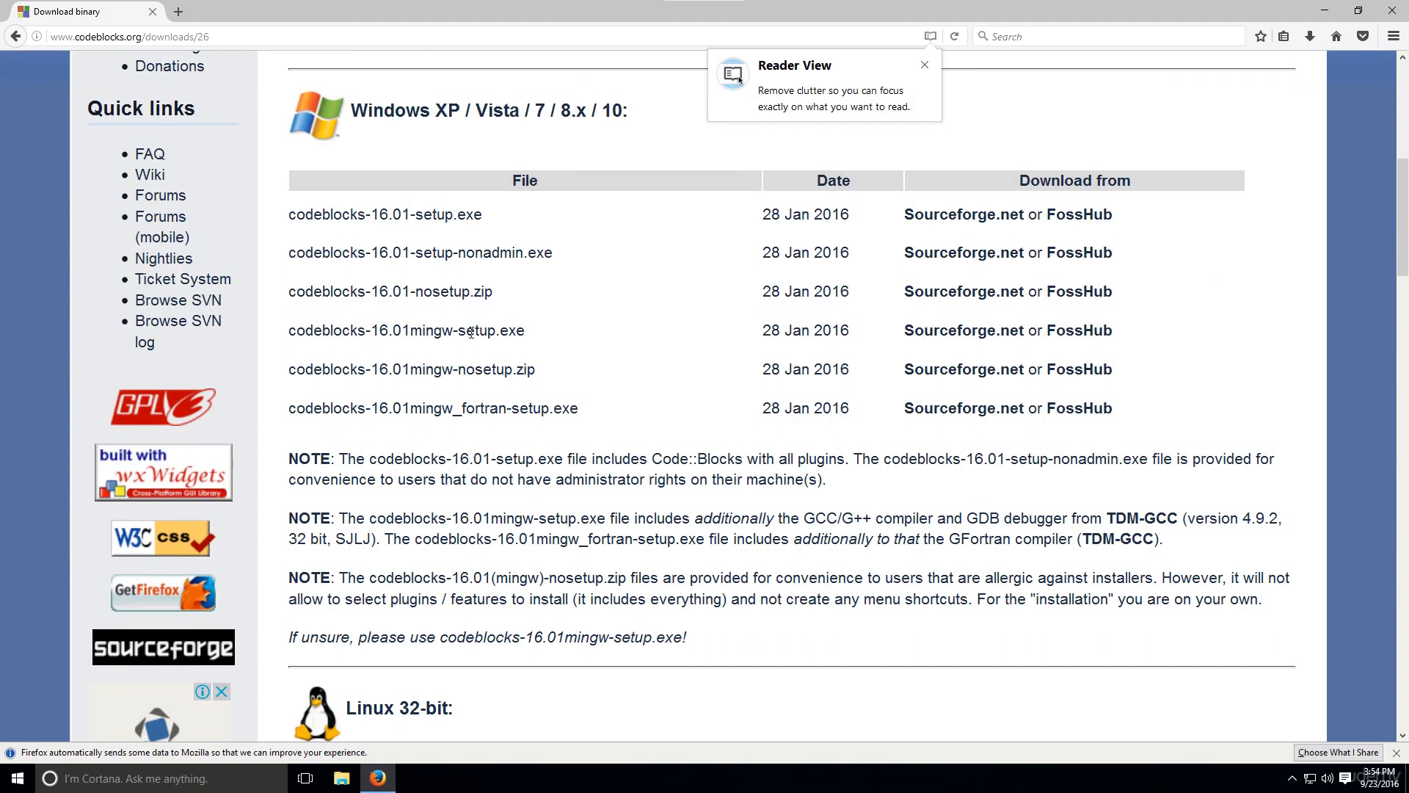
left_click(927, 337)
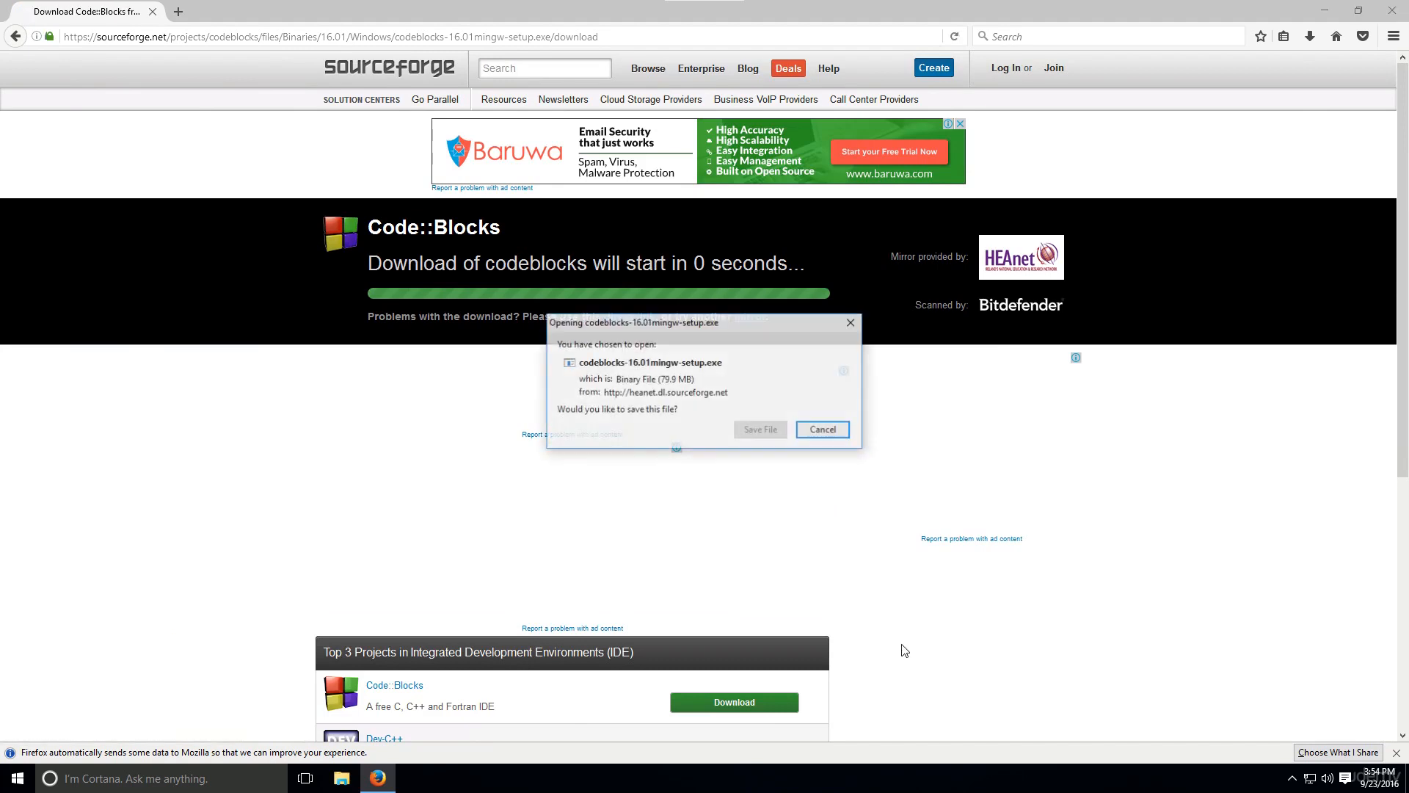
left_click(763, 430)
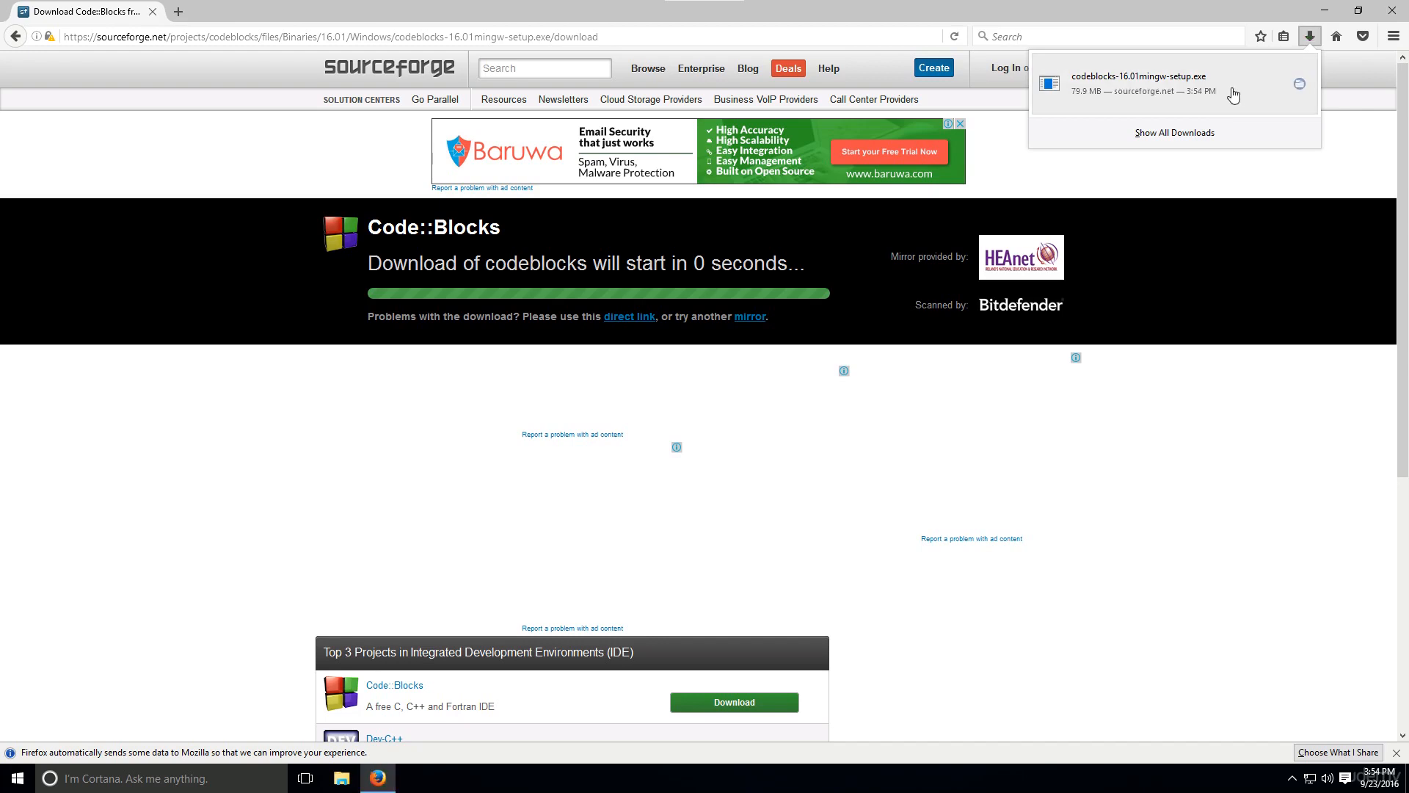
Run the downloaded codeblocks-16.01mingw-setup.exe and install Code::Blocks with the full component set, including the MinGW Compiler Suite
left_click(1207, 89)
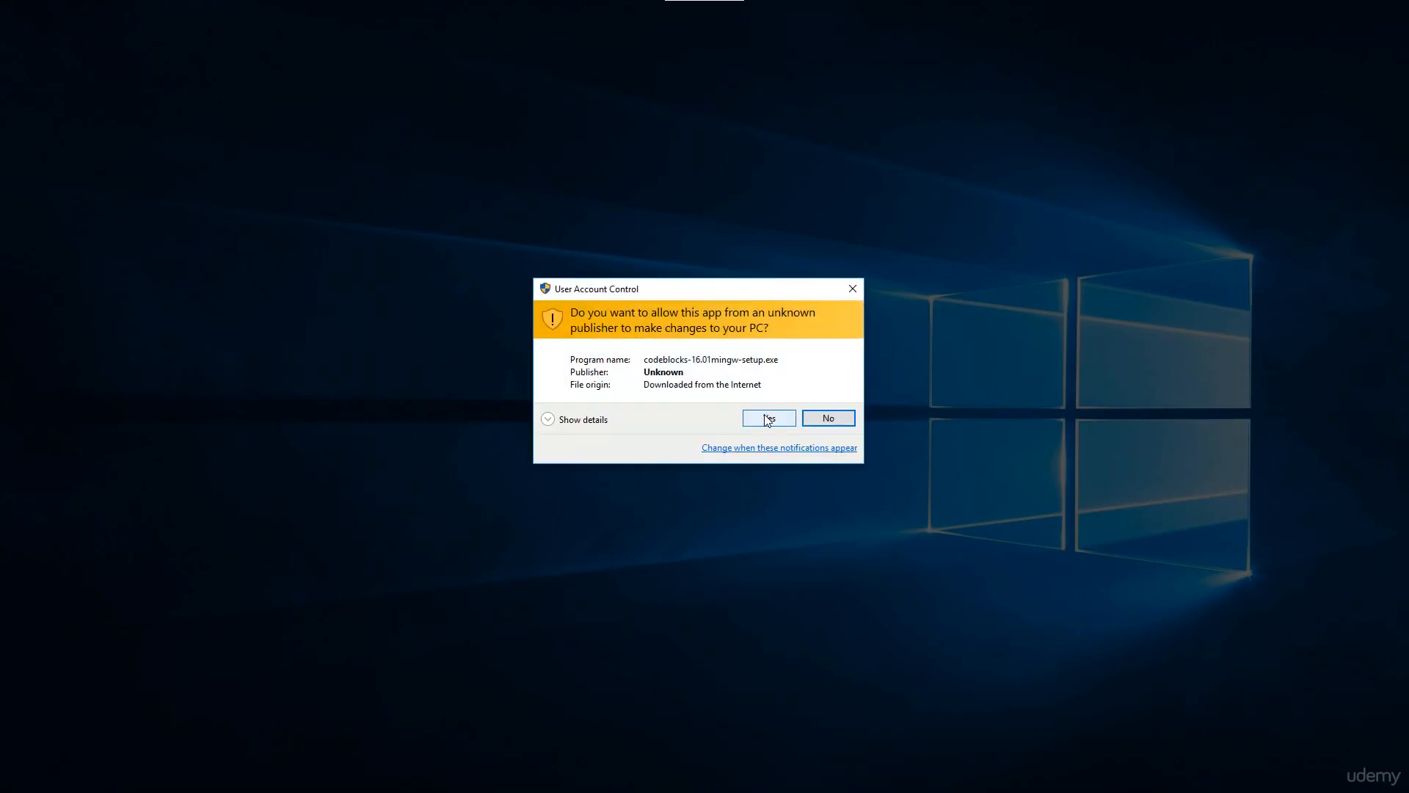
left_click(767, 419)
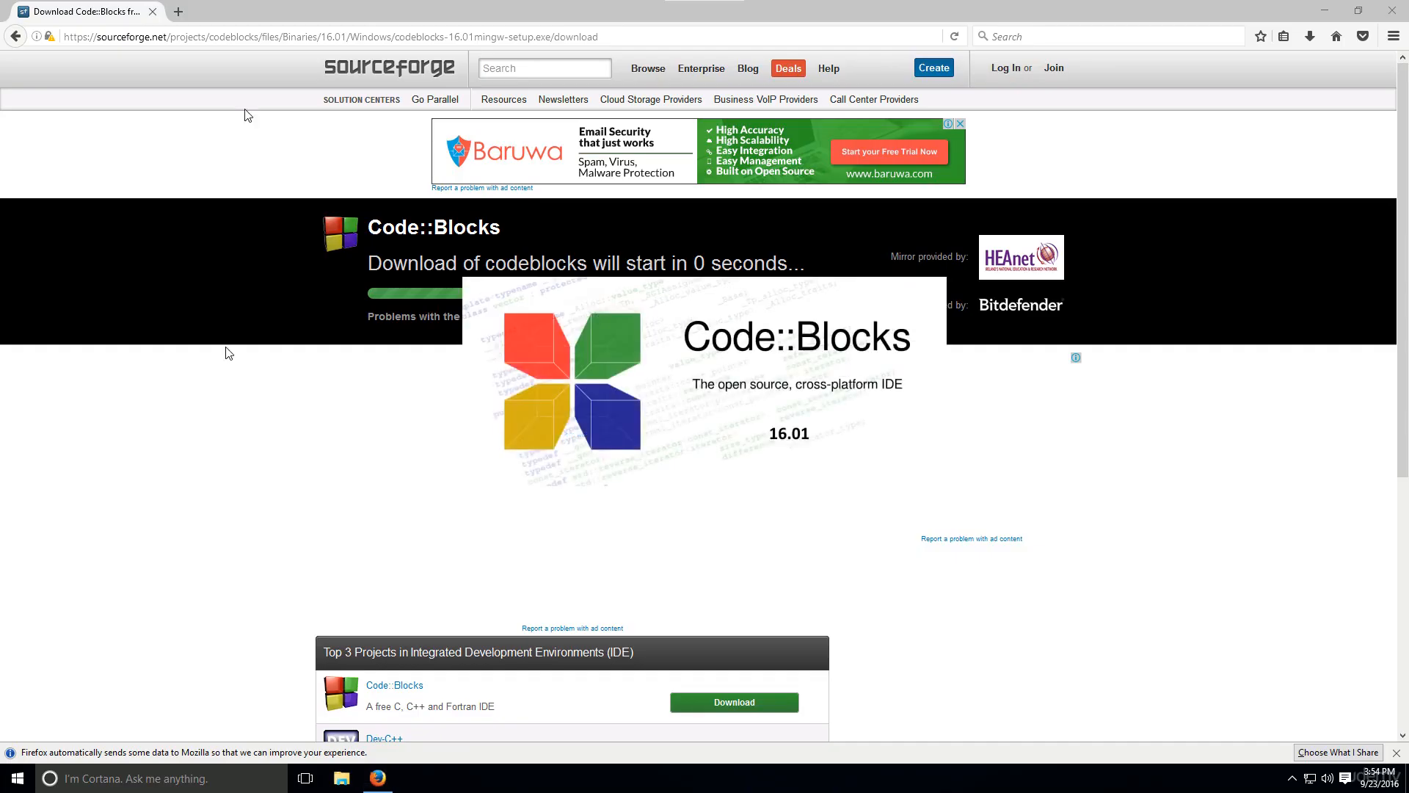
left_click(1326, 11)
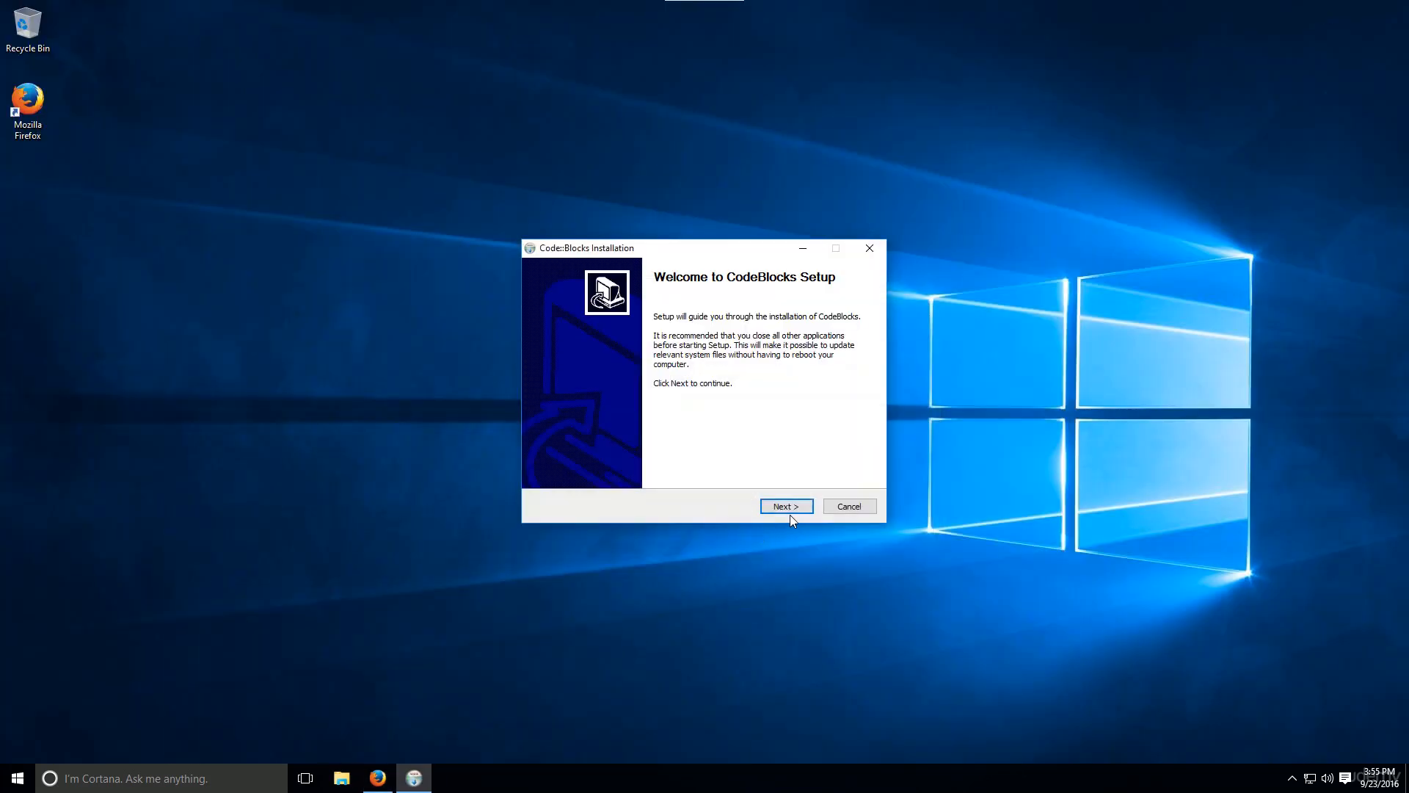
left_click(790, 506)
left_click(790, 506)
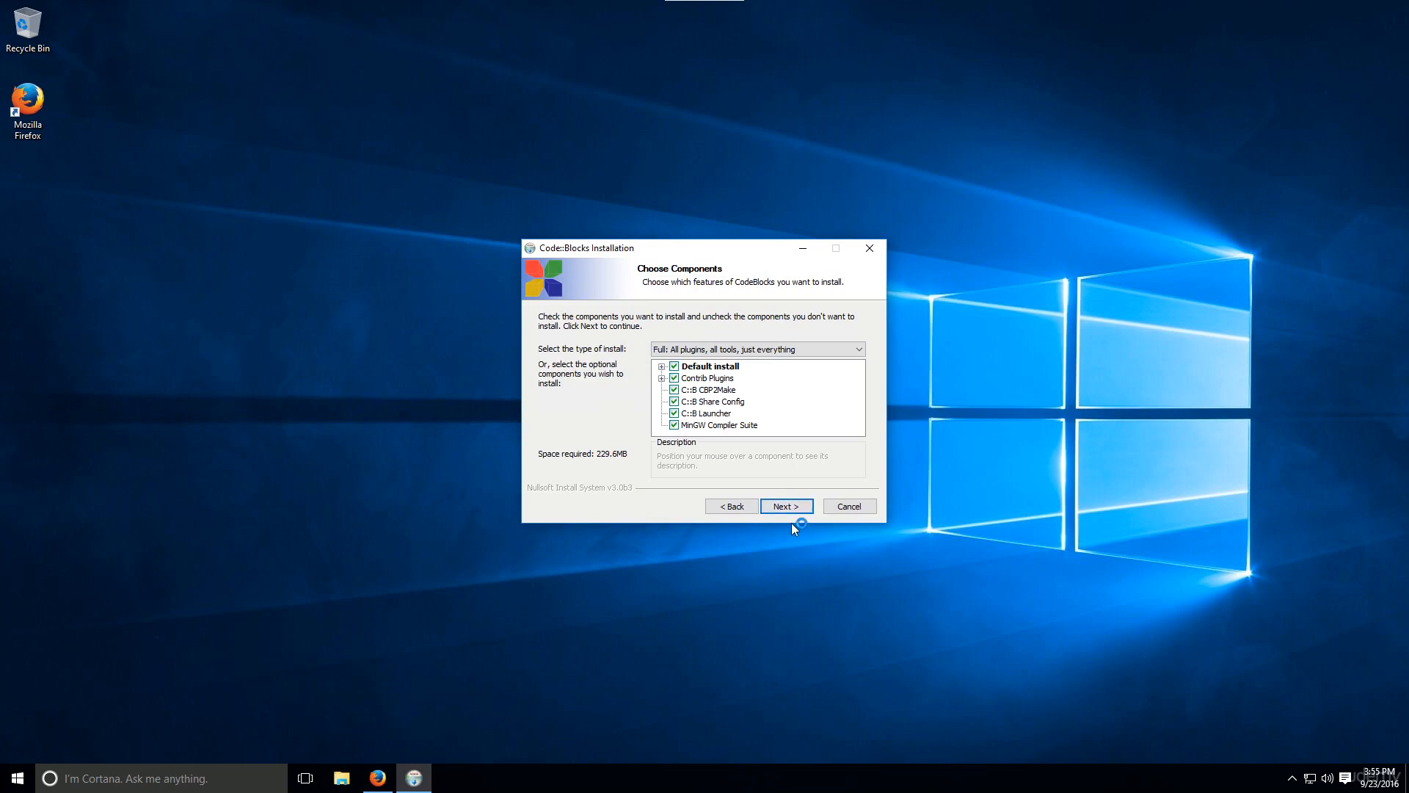
left_click(793, 506)
left_click(787, 507)
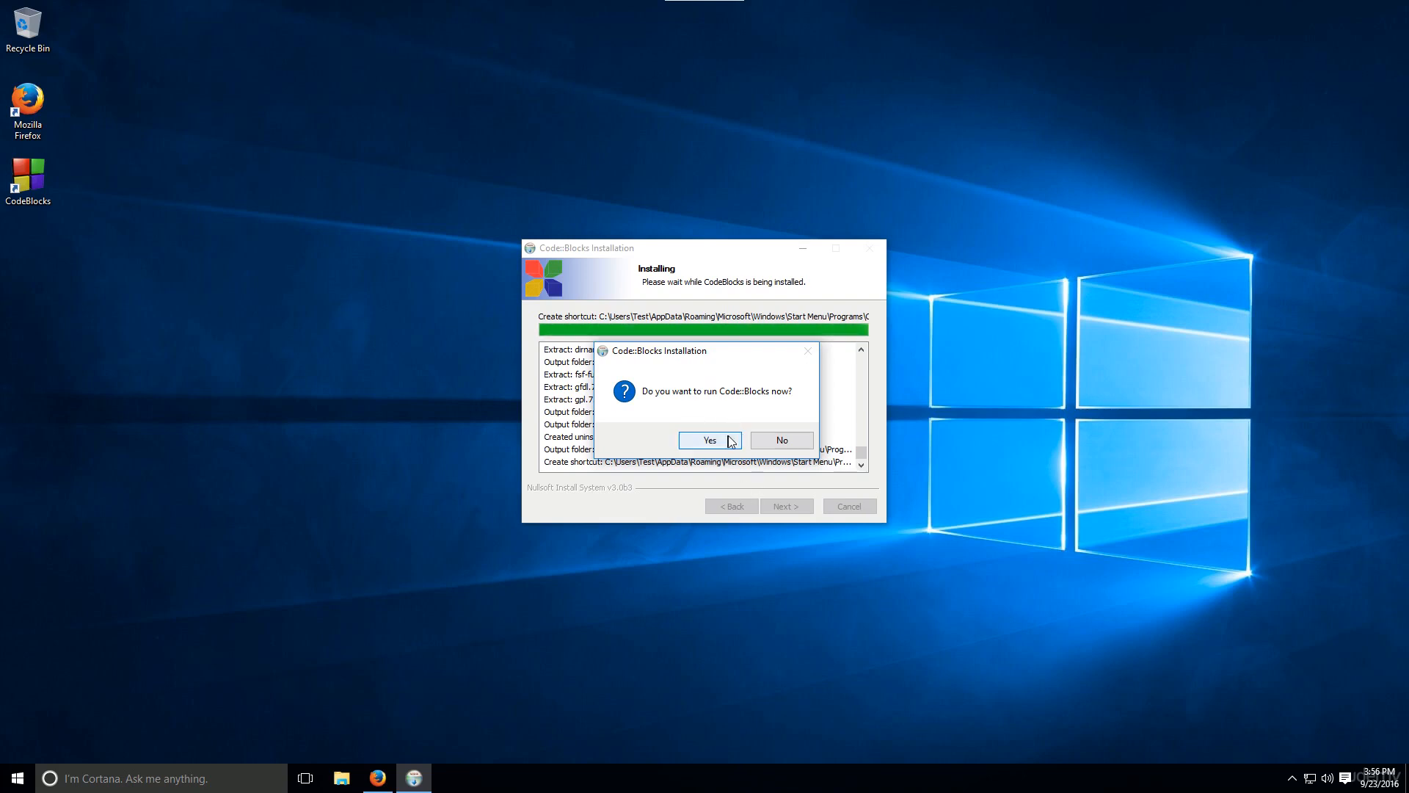
Complete the first launch of Code::Blocks with GNU GCC Compiler as default and every supported file type associated
left_click(730, 441)
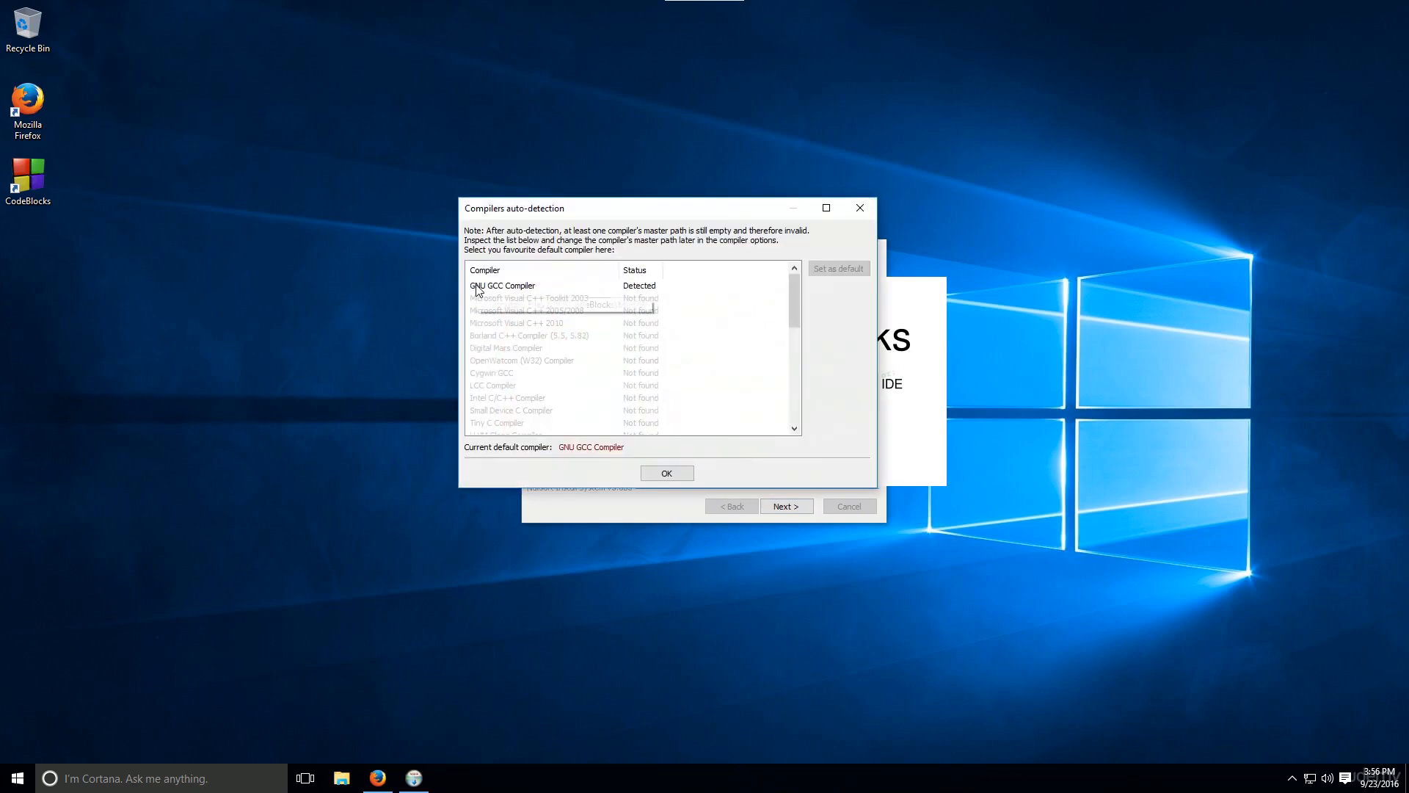
left_click(530, 286)
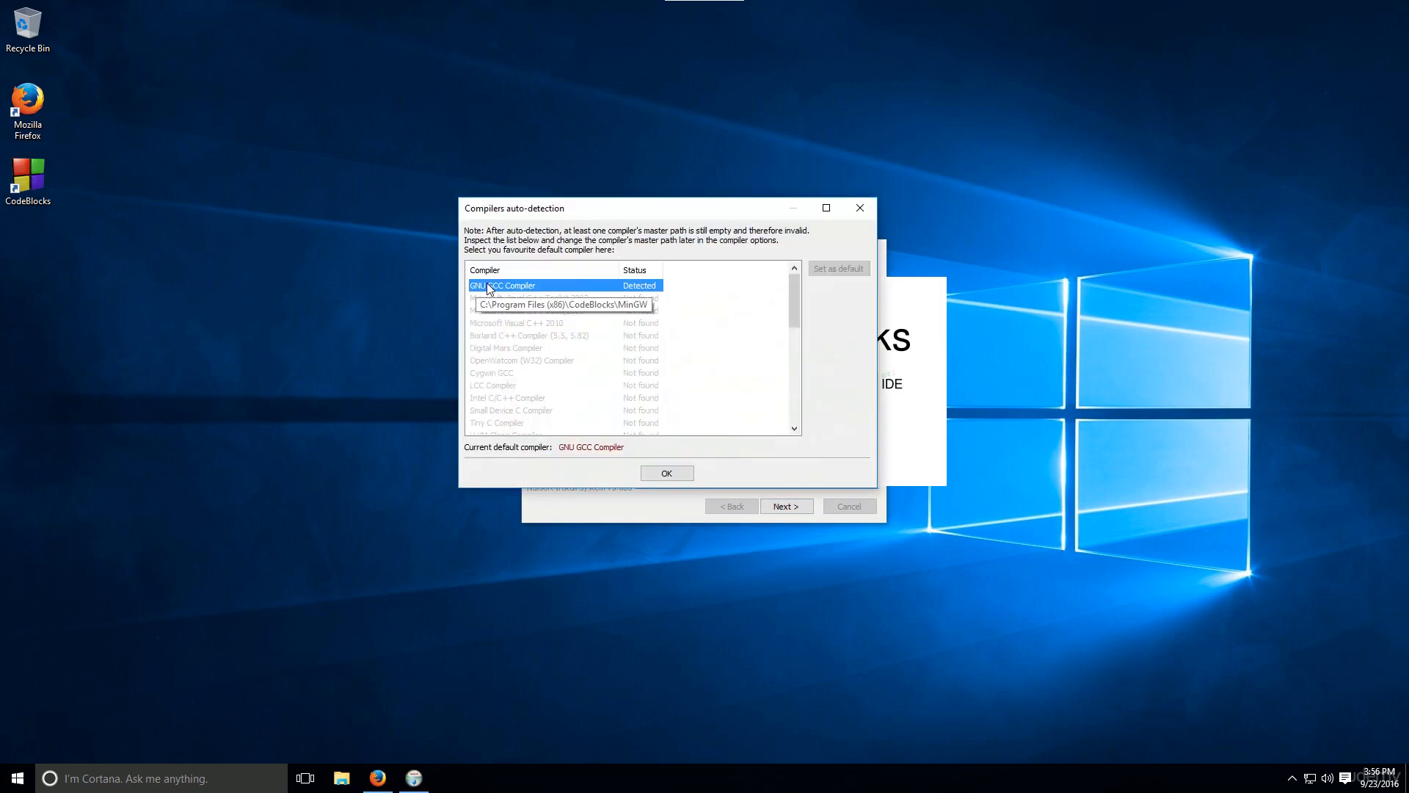
left_click(658, 476)
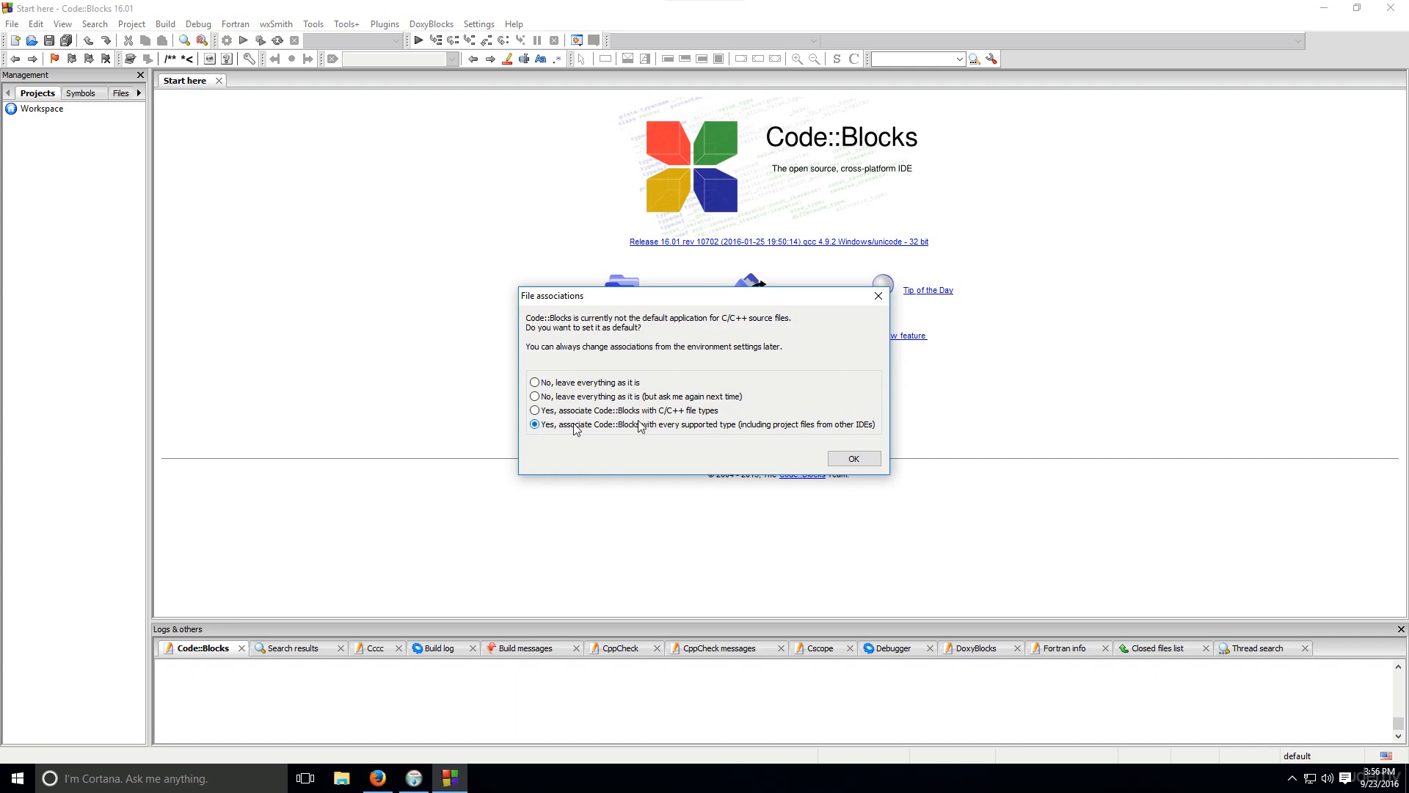
left_click(846, 459)
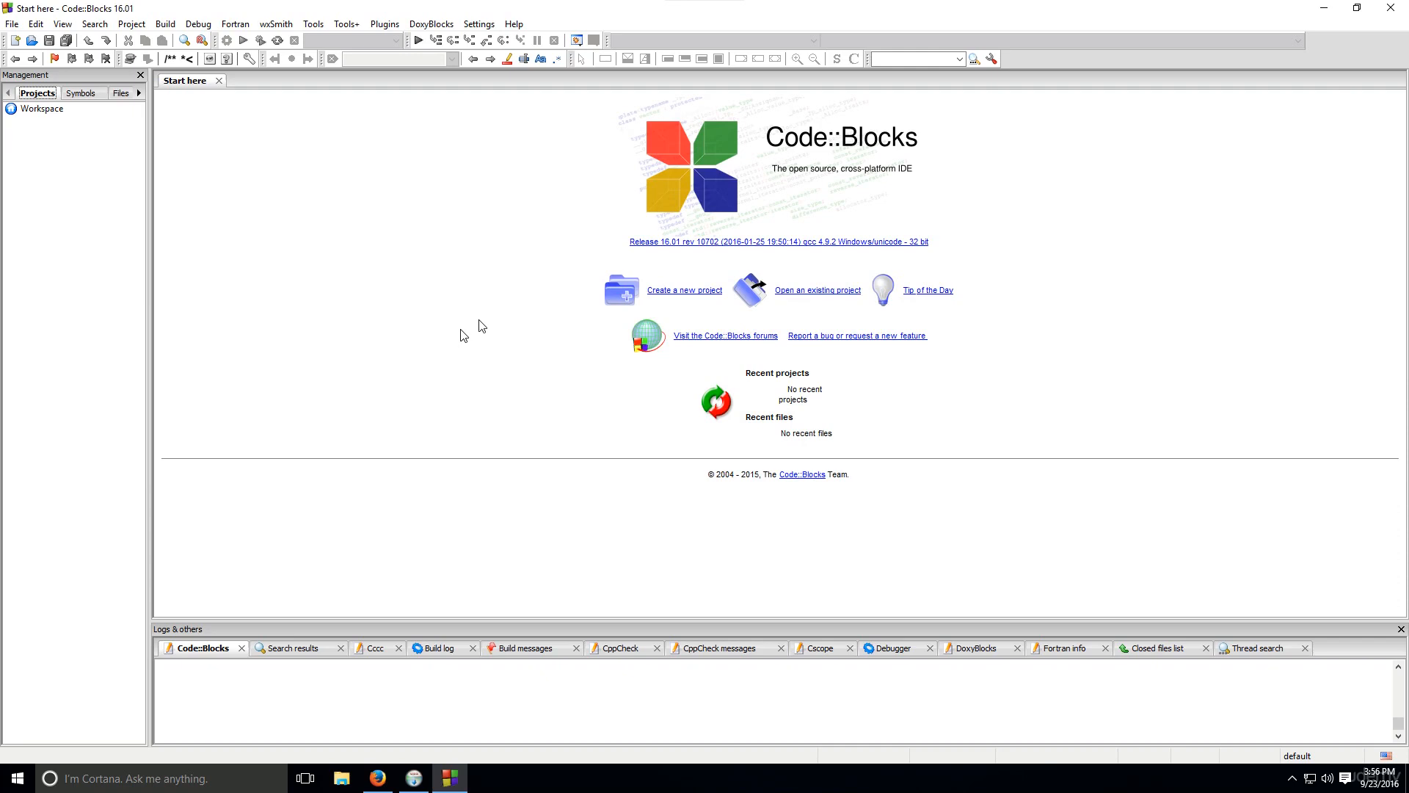
Start a new console application project that uses the C++ language
left_click(669, 301)
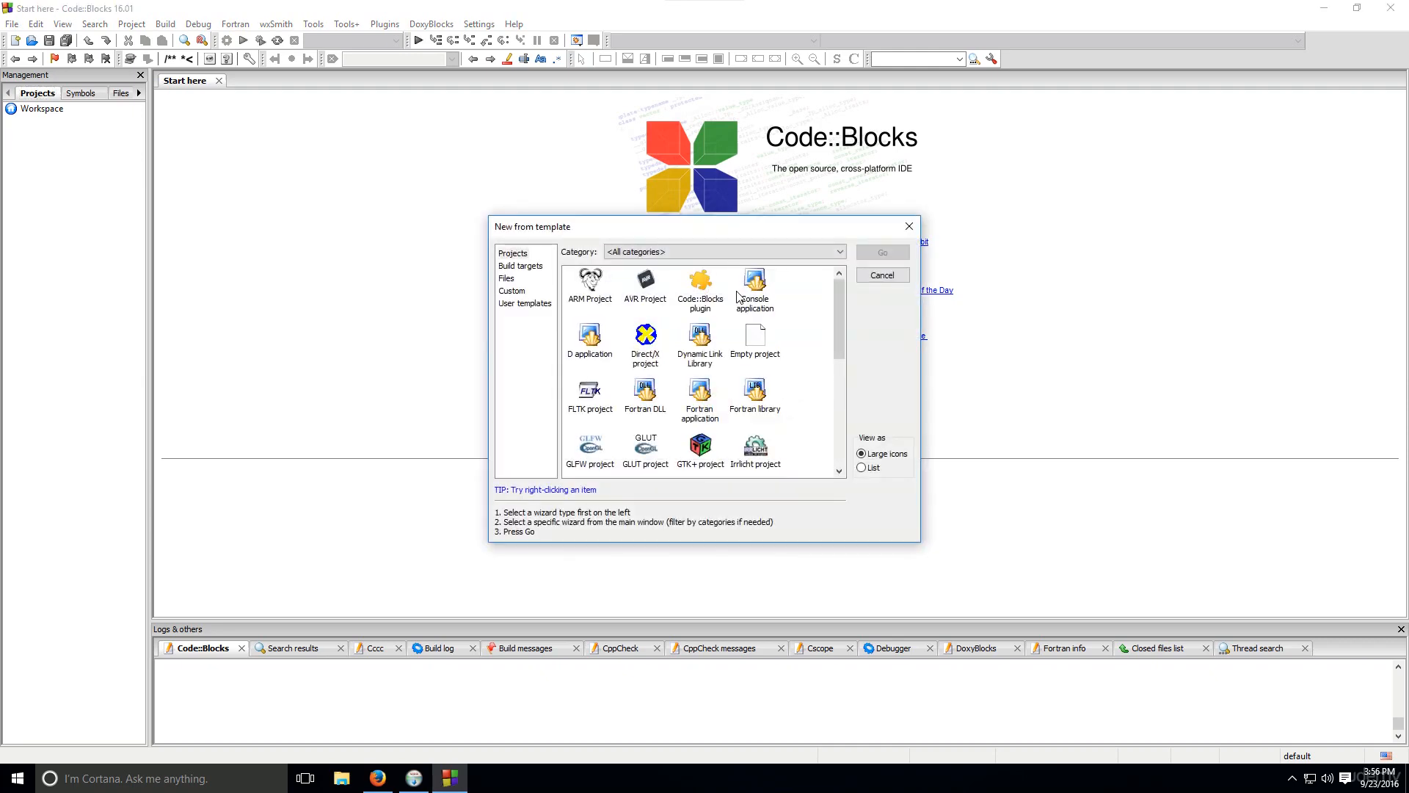
double_click(741, 293)
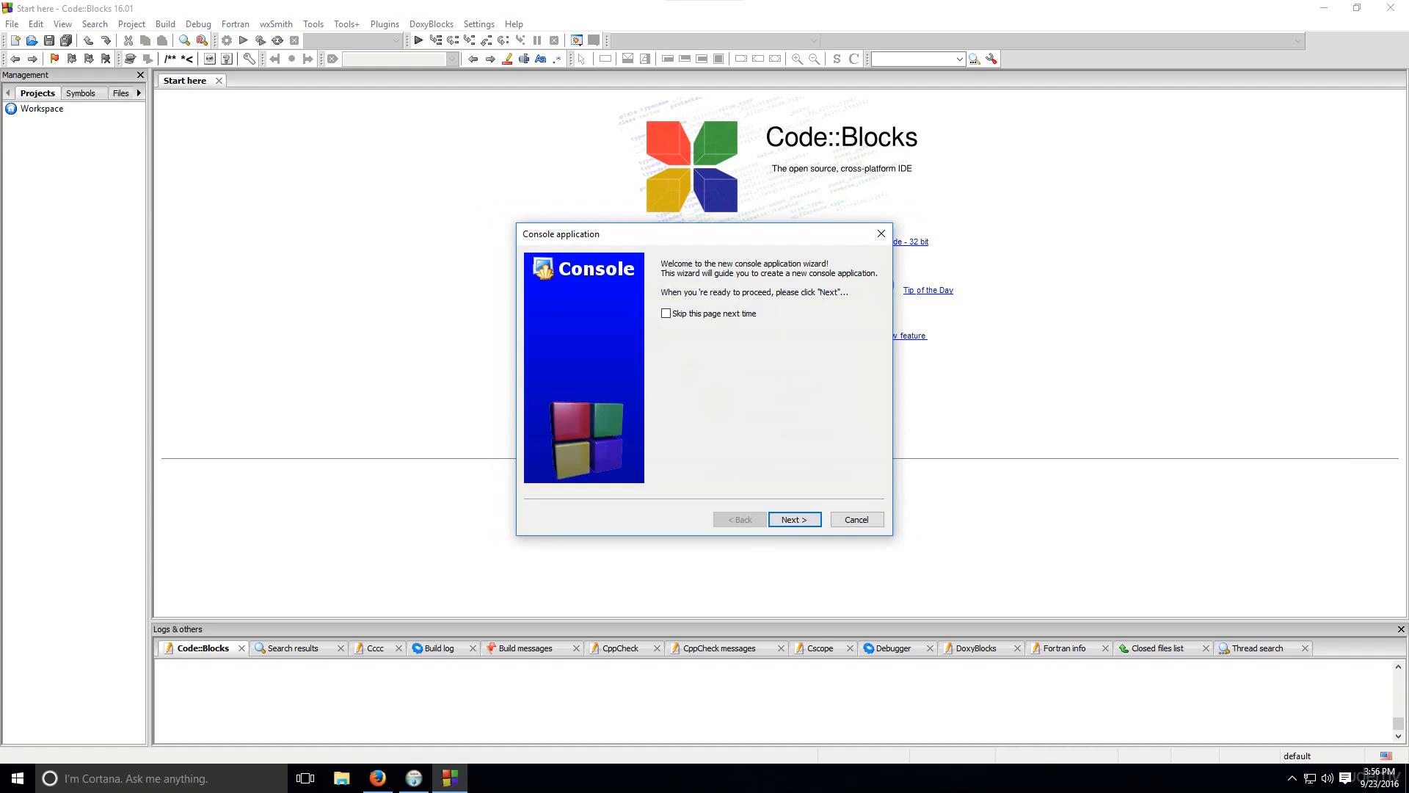
left_click(803, 522)
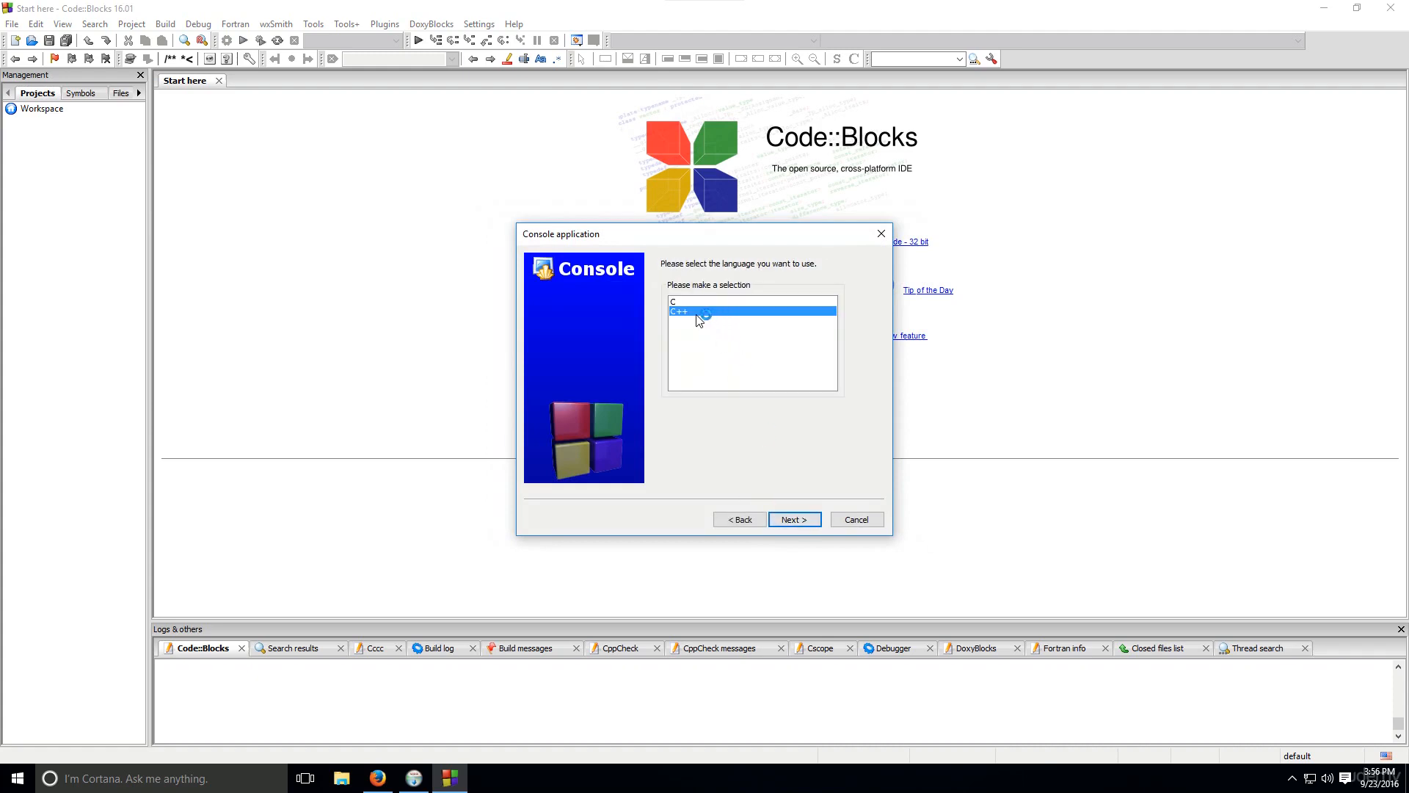
left_click(795, 519)
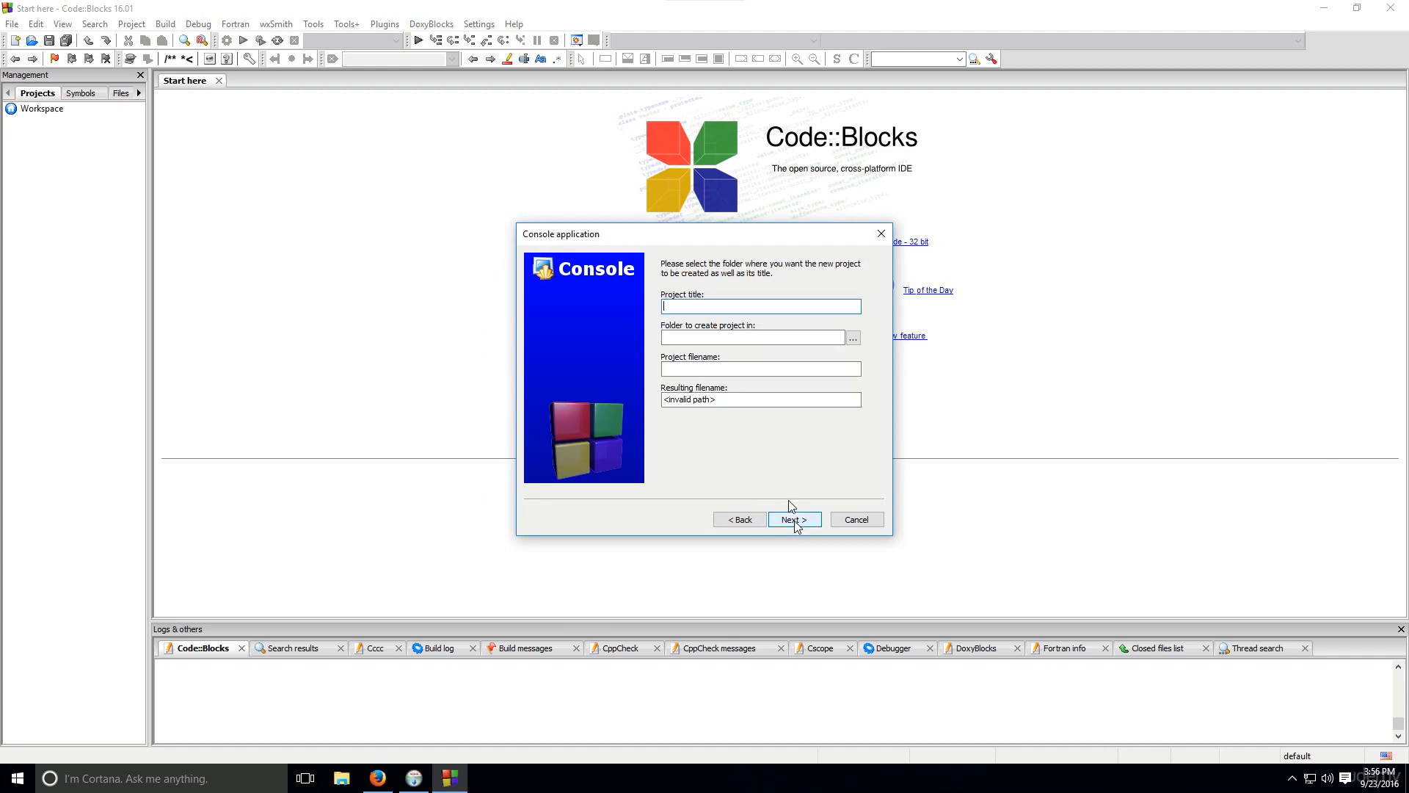
Title the project rehgrthrthrt, store it on the Desktop, and create it with GNU GCC Compiler and both Debug and Release configurations
type("rehgrthrthrt")
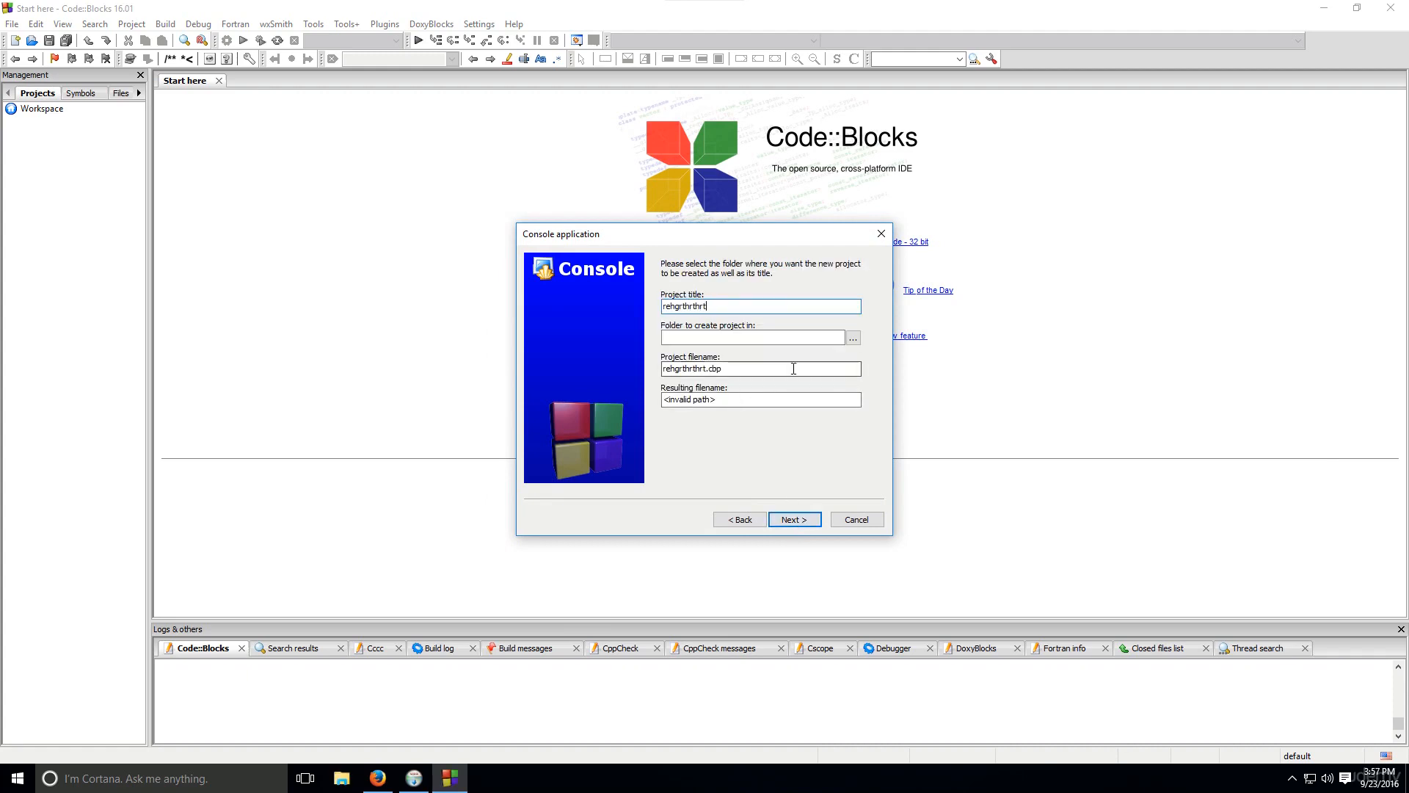
left_click(853, 339)
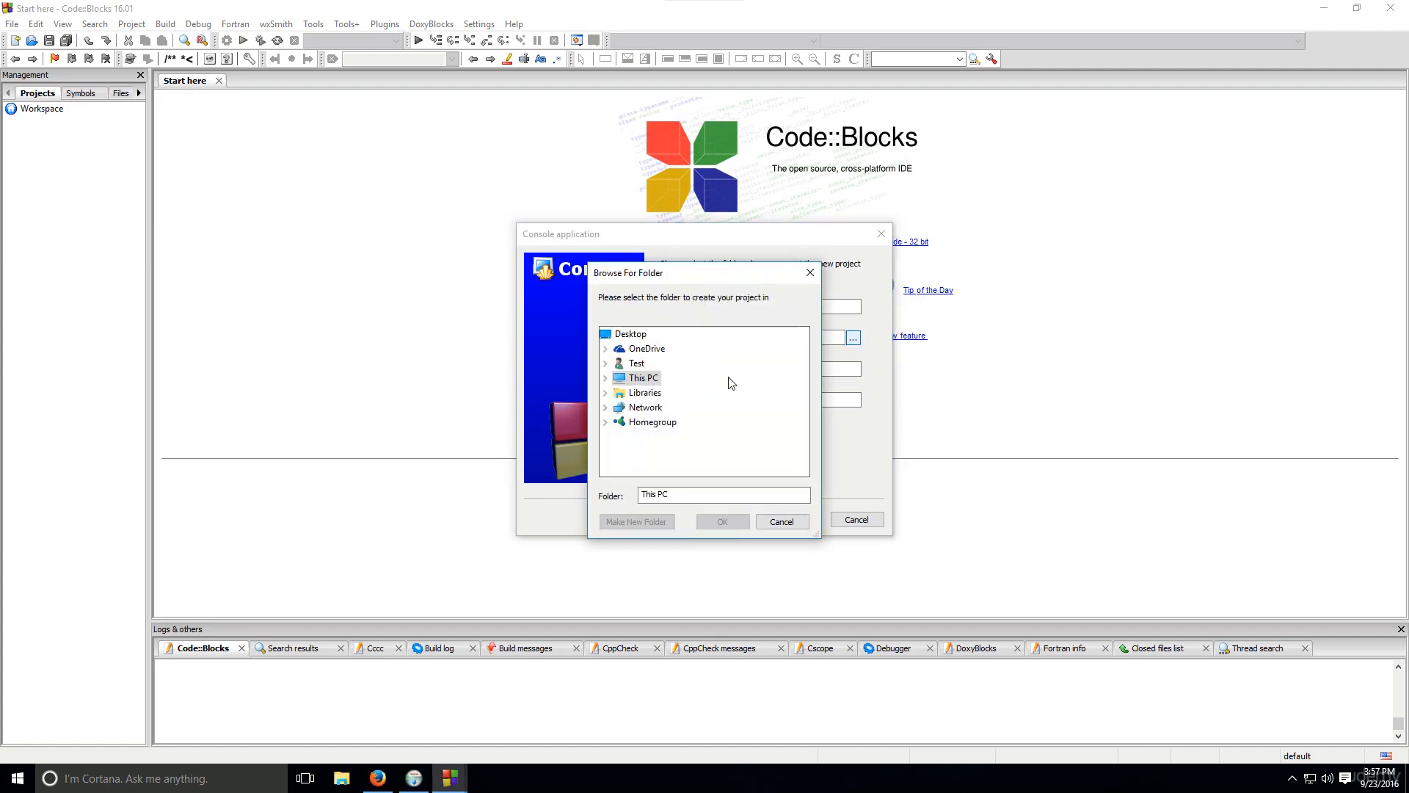
left_click(630, 334)
left_click(723, 521)
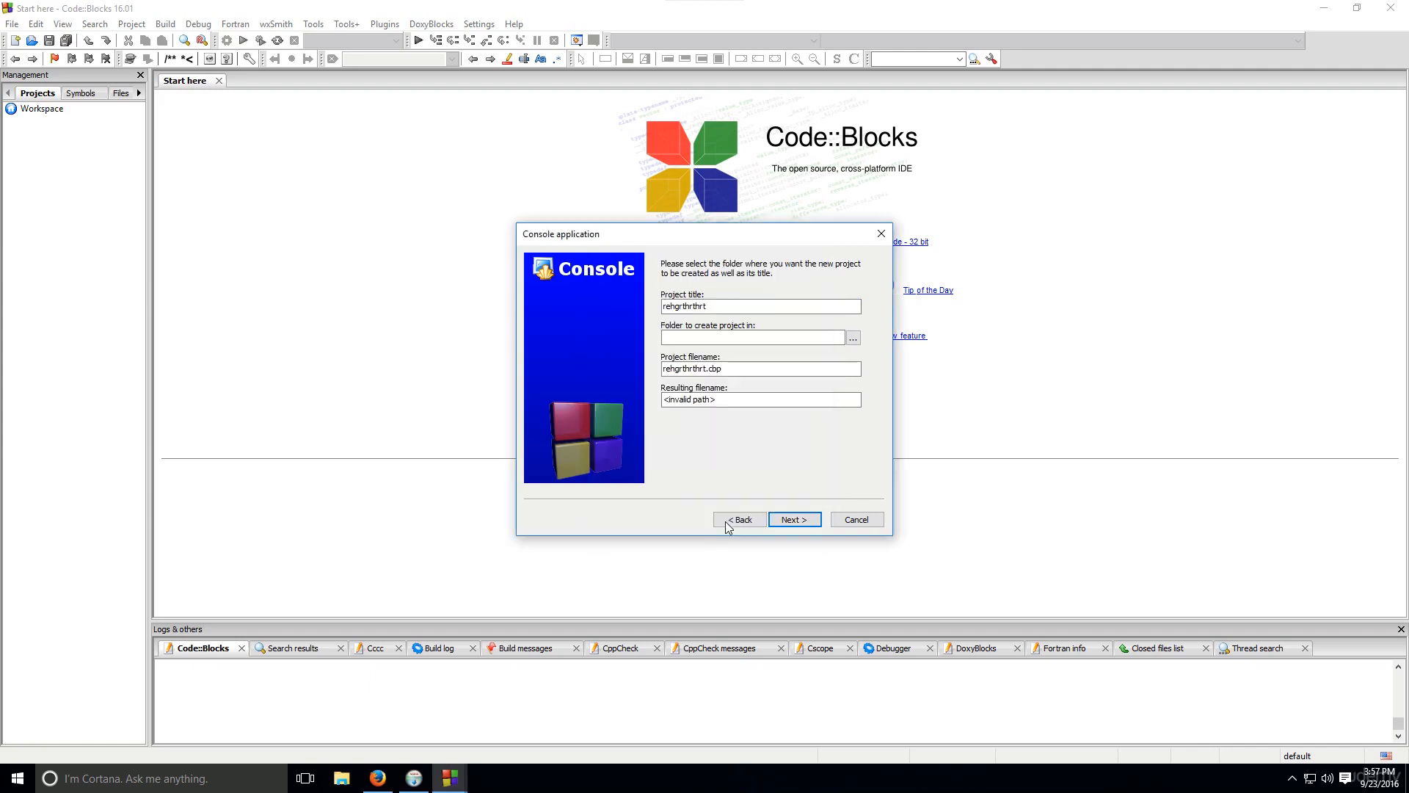
left_click(792, 519)
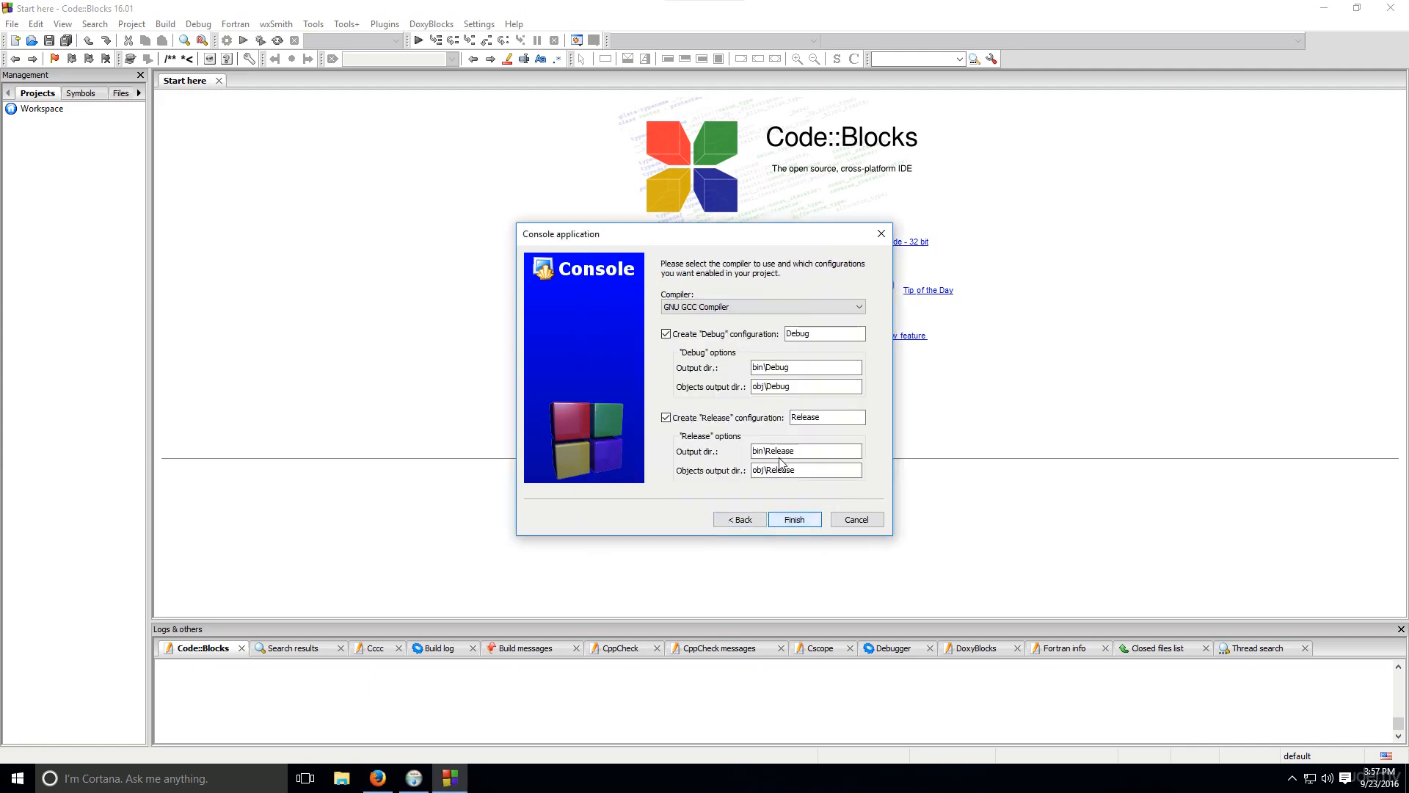
left_click(795, 520)
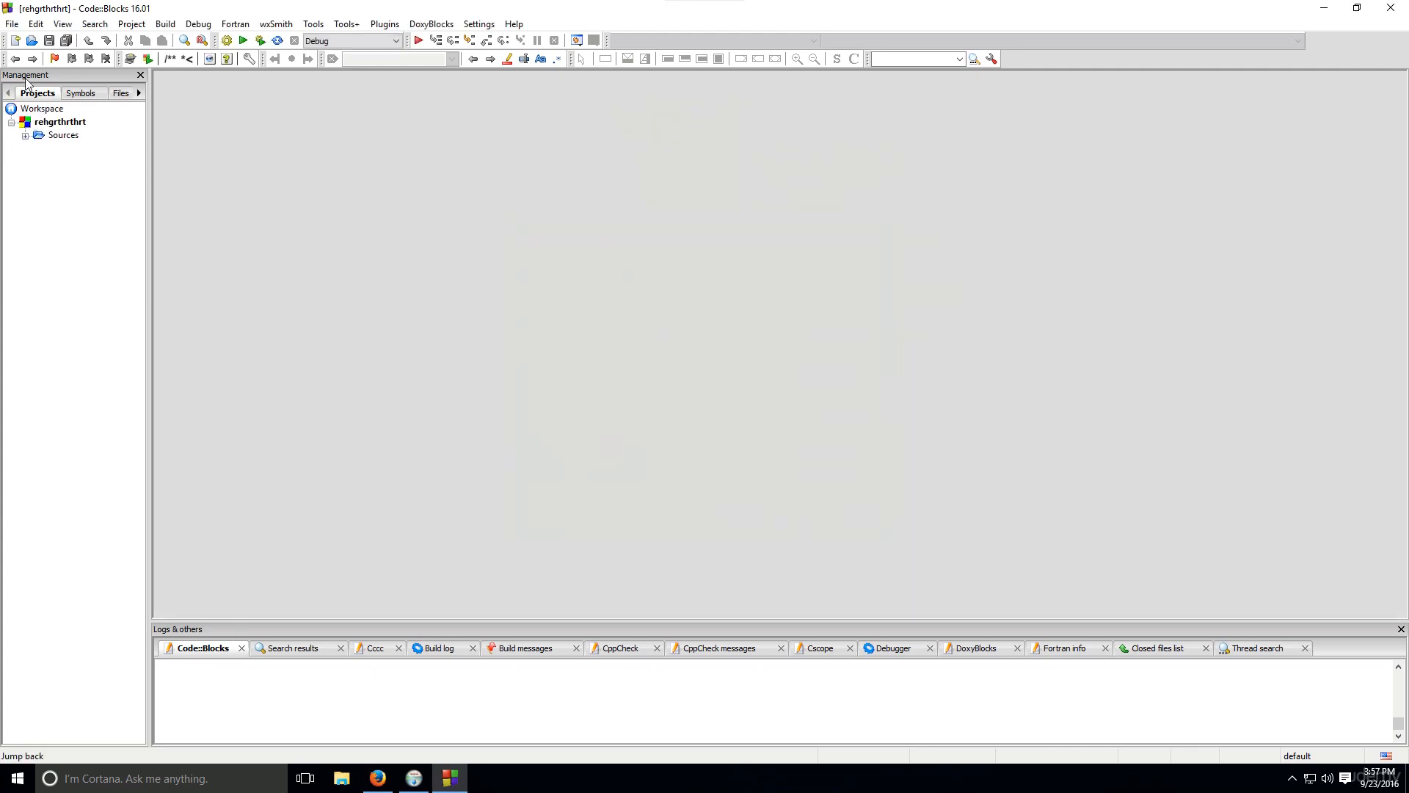
Open main.cpp from the project's Sources folder and enlarge the code text
left_click(25, 136)
double_click(81, 148)
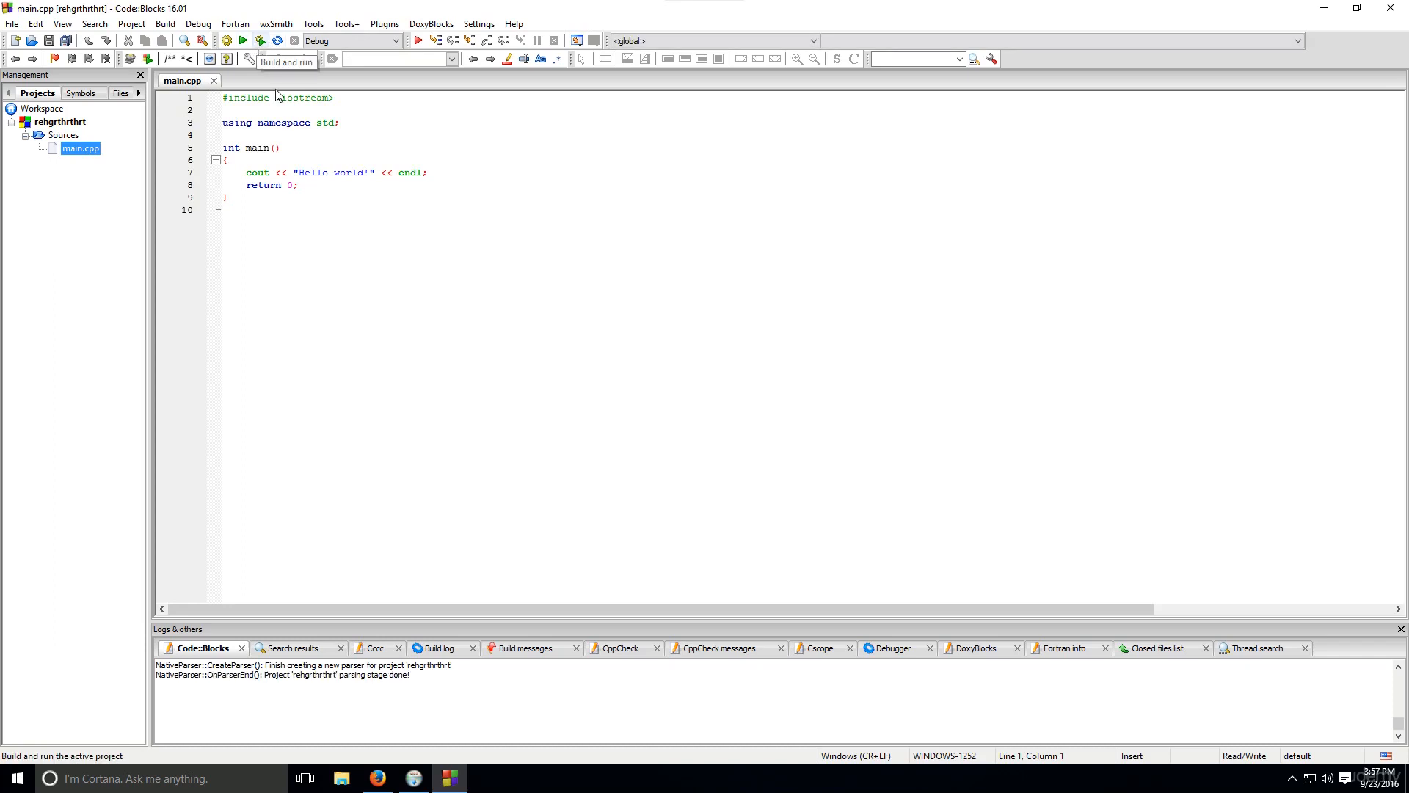
left_click(347, 172)
scroll(419, 245, "up", 8)
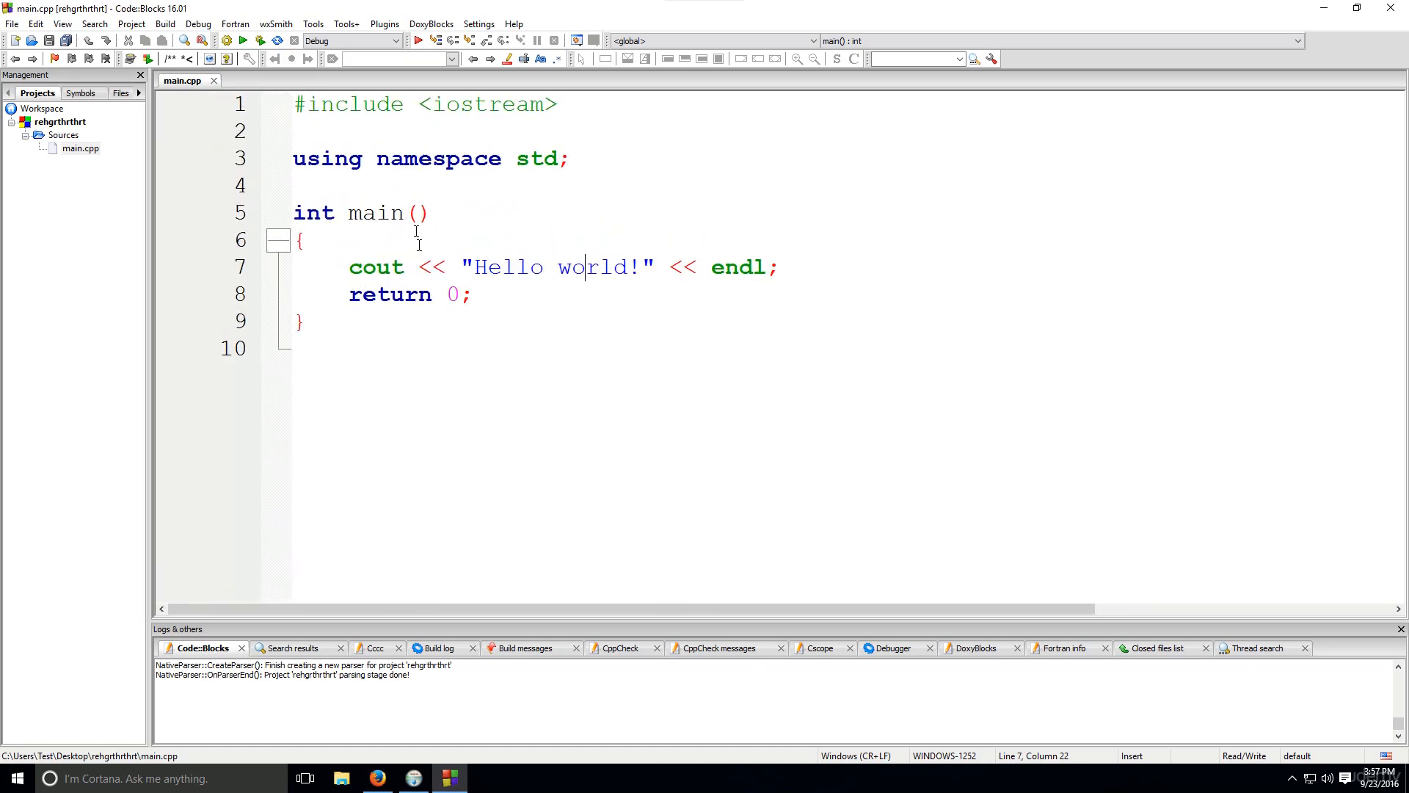
Build and run the Hello world program, check its console output, and close the console window
left_click(260, 41)
left_click_drag(188, 140, 134, 126)
left_click(346, 172)
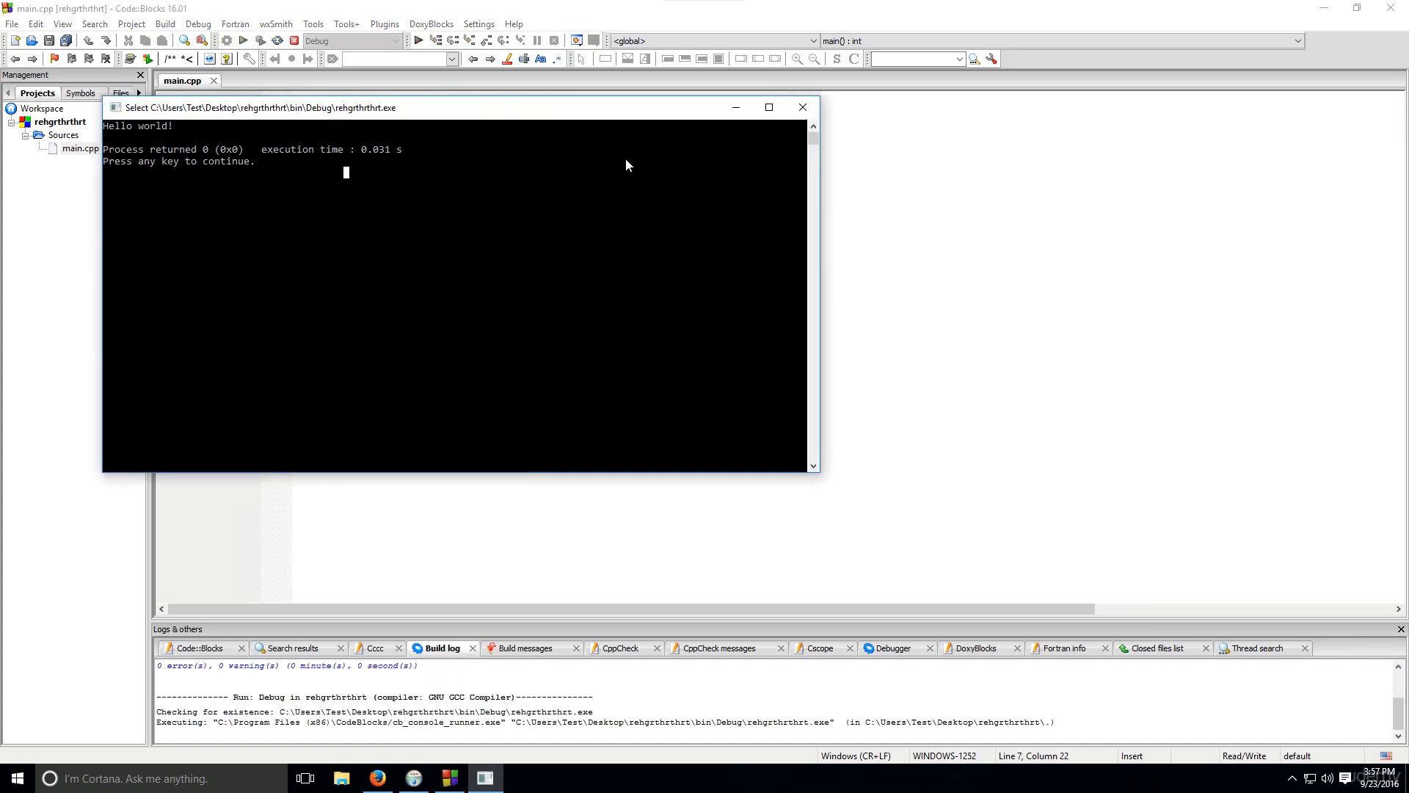
left_click(803, 107)
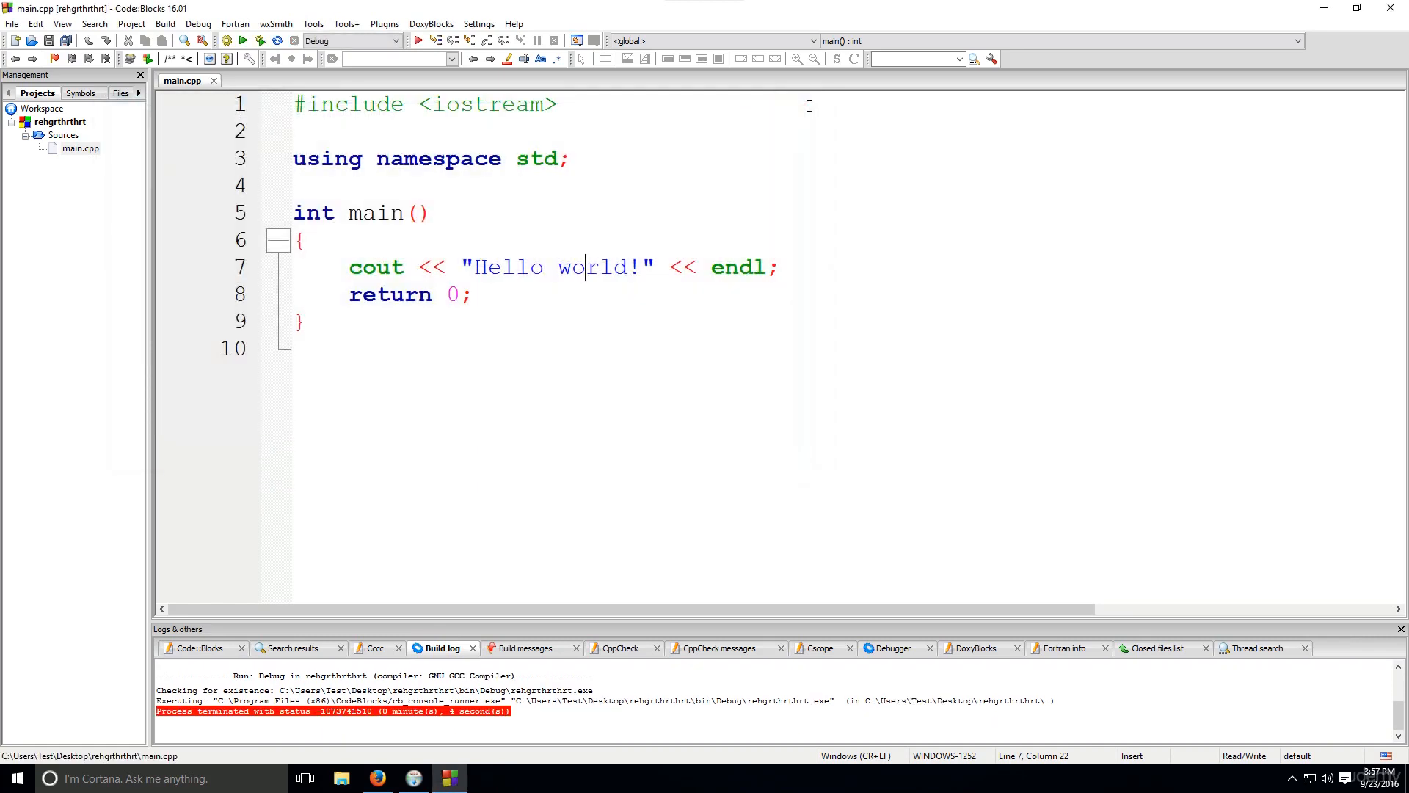